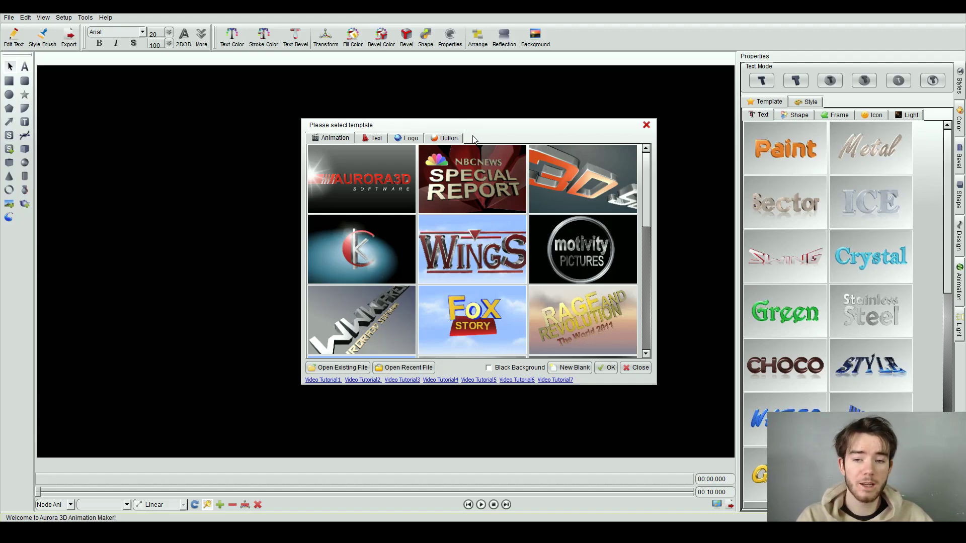
- Browse the Animation, Text, Logo and Button template galleries to see the available designs
left_click(381, 142)
left_click(403, 141)
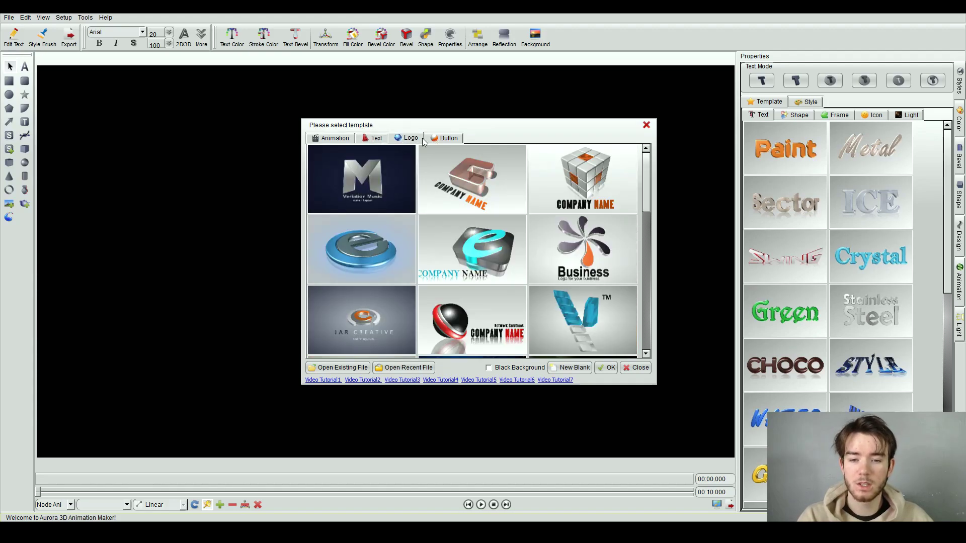
left_click(450, 140)
left_click(410, 139)
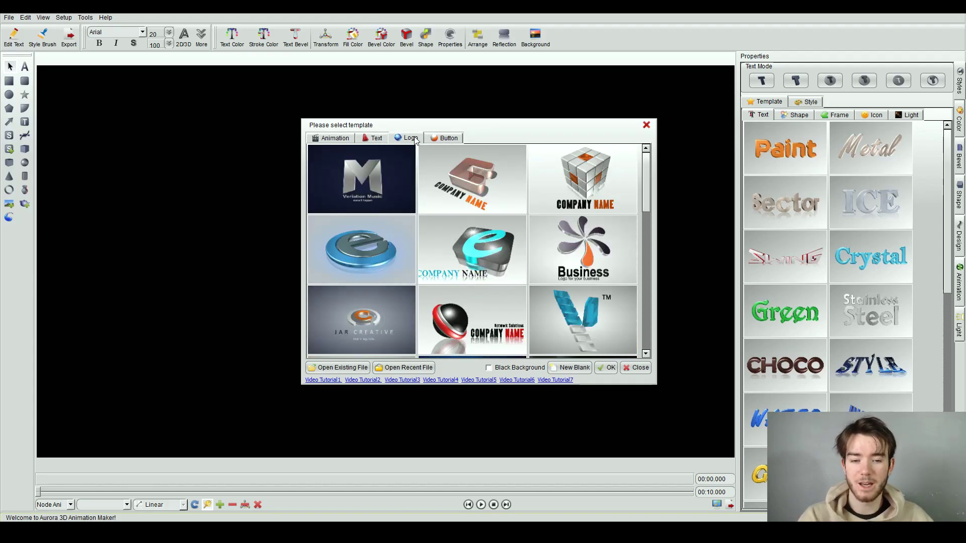
left_click(332, 138)
scroll(382, 176, "down", 10)
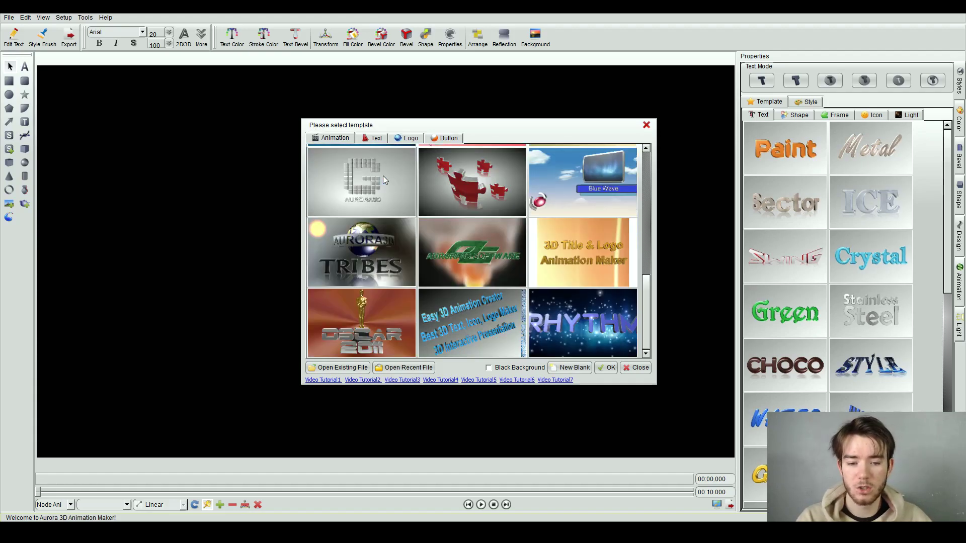
left_click_drag(648, 296, 647, 248)
left_click(373, 138)
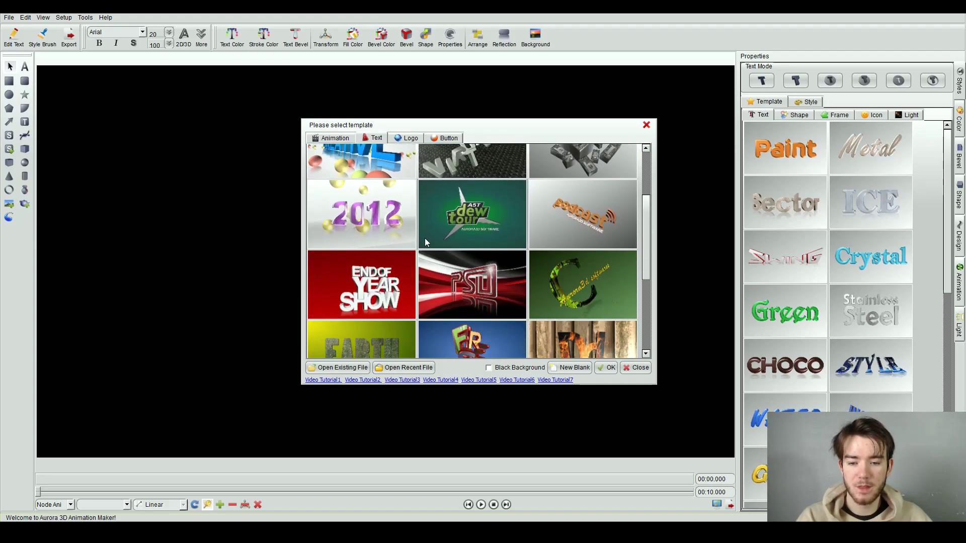
left_click(398, 140)
scroll(436, 223, "down", 6)
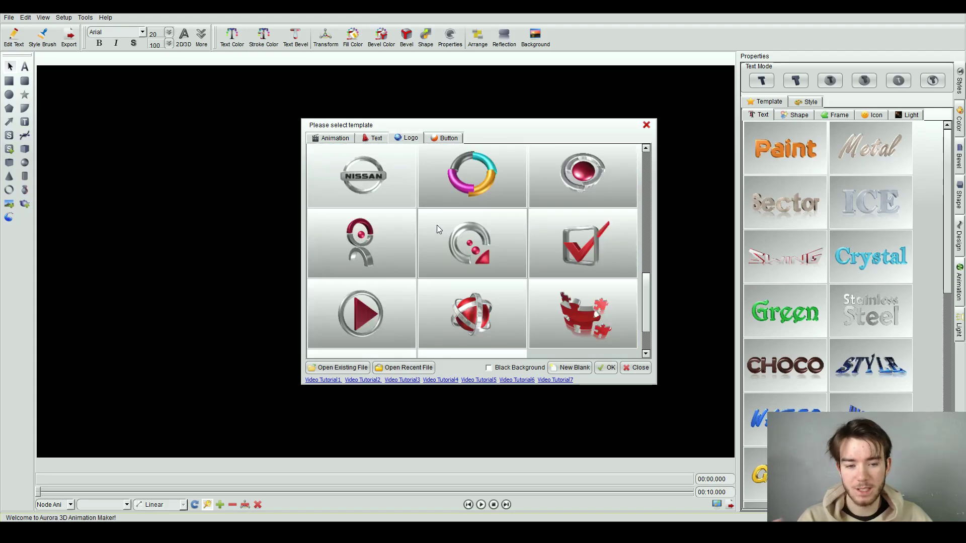
left_click(441, 140)
scroll(466, 215, "down", 3)
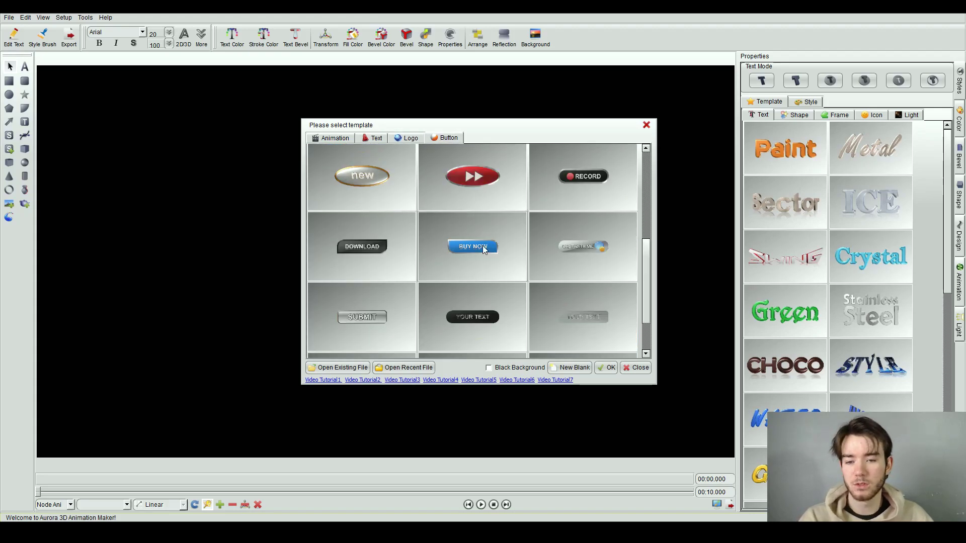
- Create the project from the Fox Story animation template
key("ctrl+Tab")
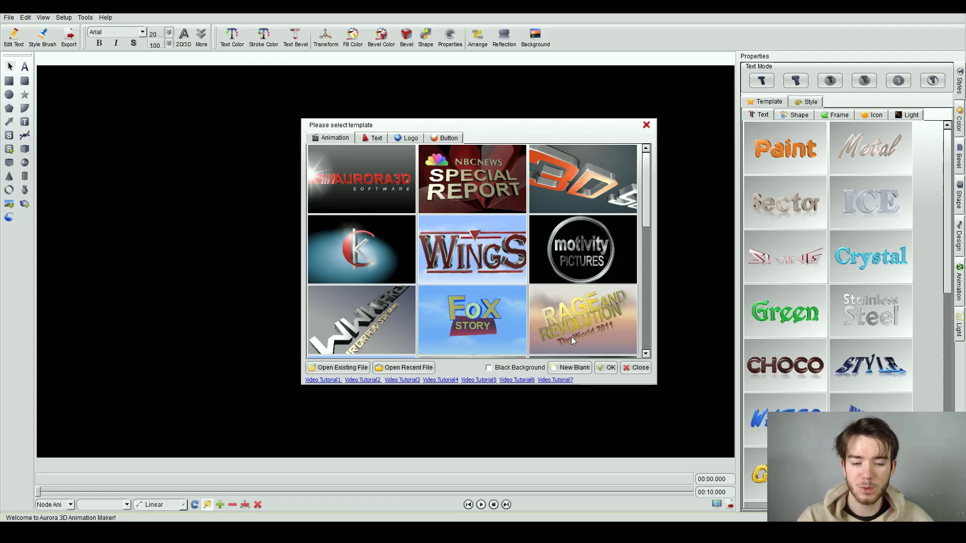
left_click(609, 367)
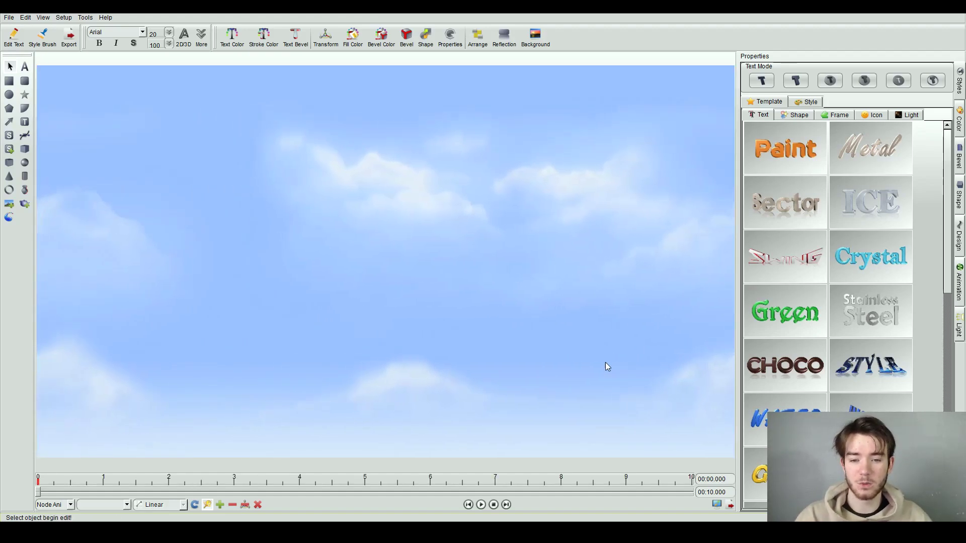
left_click(470, 229)
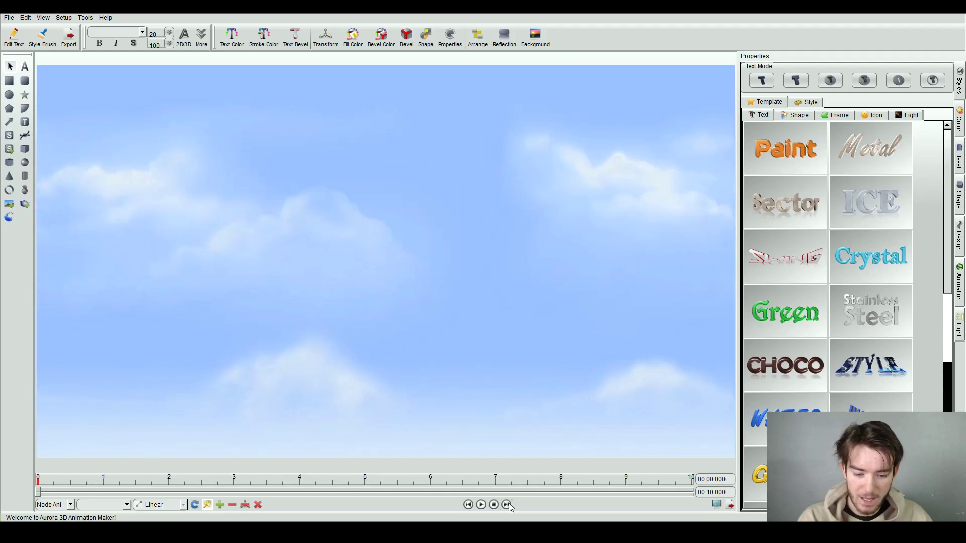
- Play the template animation, scrub to its end at 10 seconds, and return to about 5.8 seconds where the full title shows
left_click(481, 504)
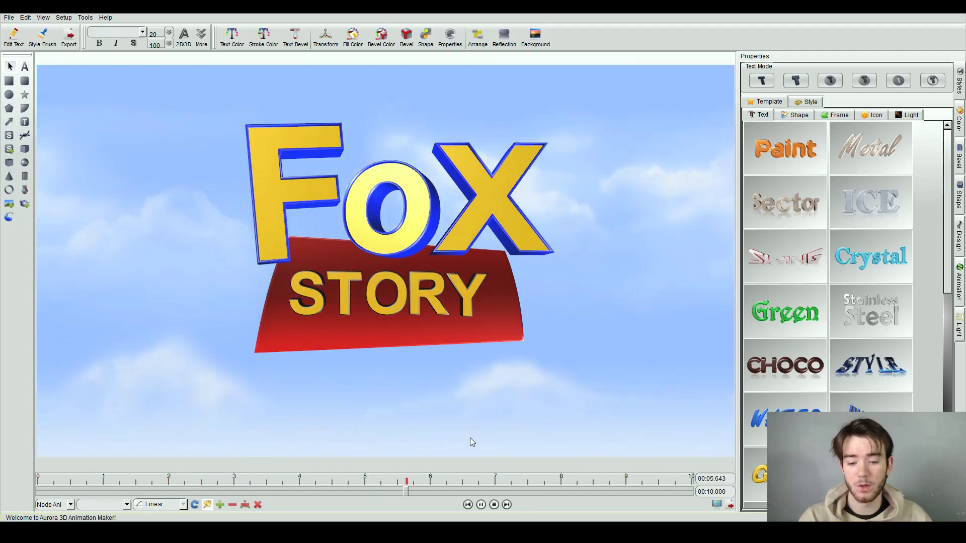
left_click(503, 485)
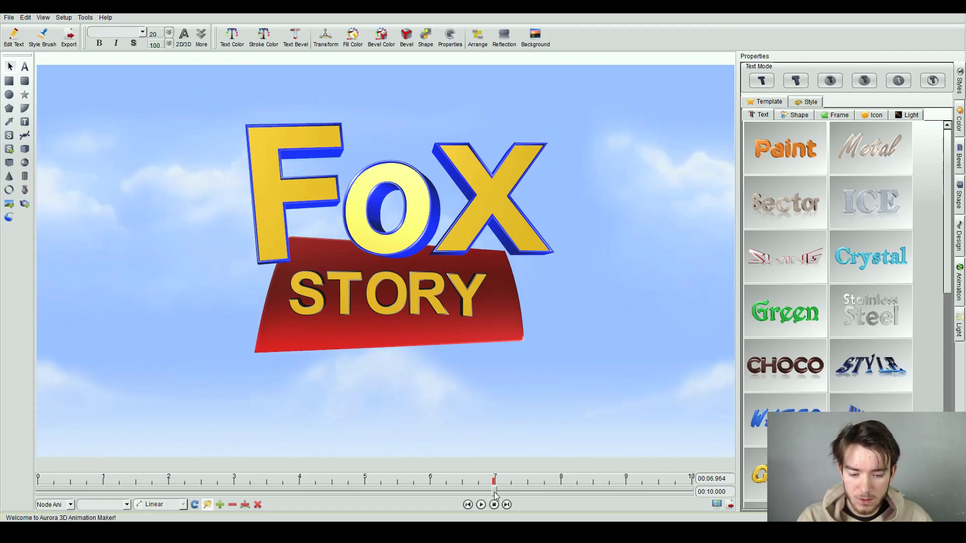
left_click_drag(496, 490, 691, 488)
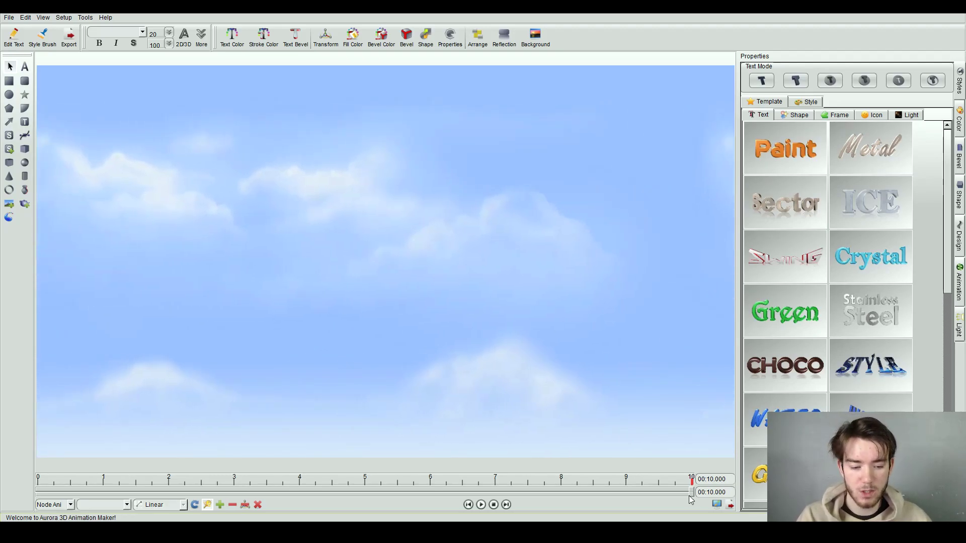
left_click(459, 488)
left_click(419, 489)
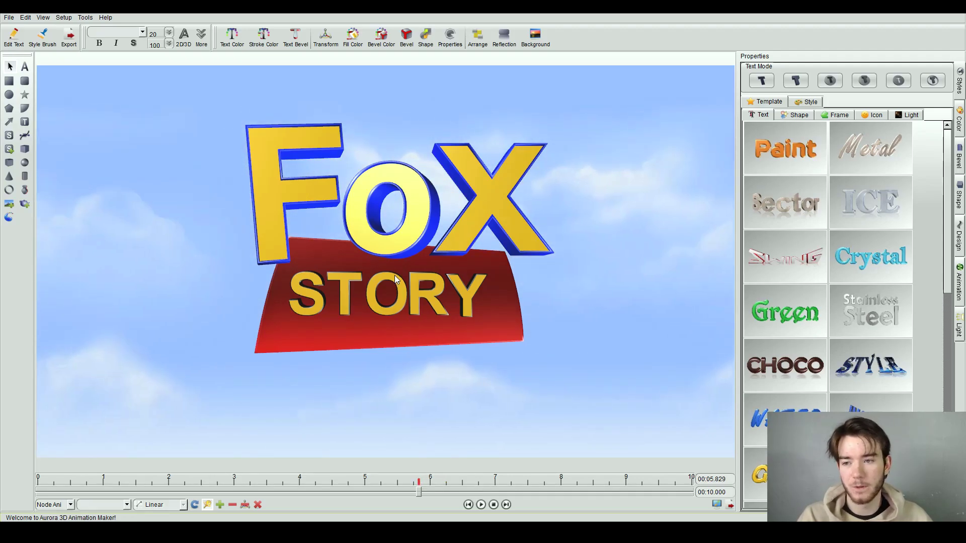
- Nudge the FOX text group slightly up and left, and shift the Y of STORY slightly right
left_click(325, 135)
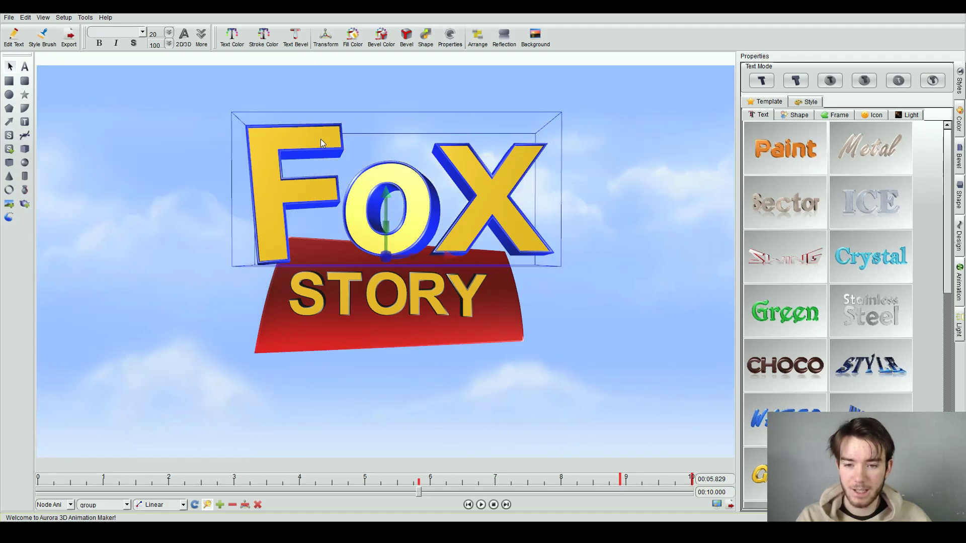
mouse_move(313, 131)
left_mouse_down()
mouse_move(322, 122)
mouse_move(308, 127)
left_mouse_up()
left_click(345, 277)
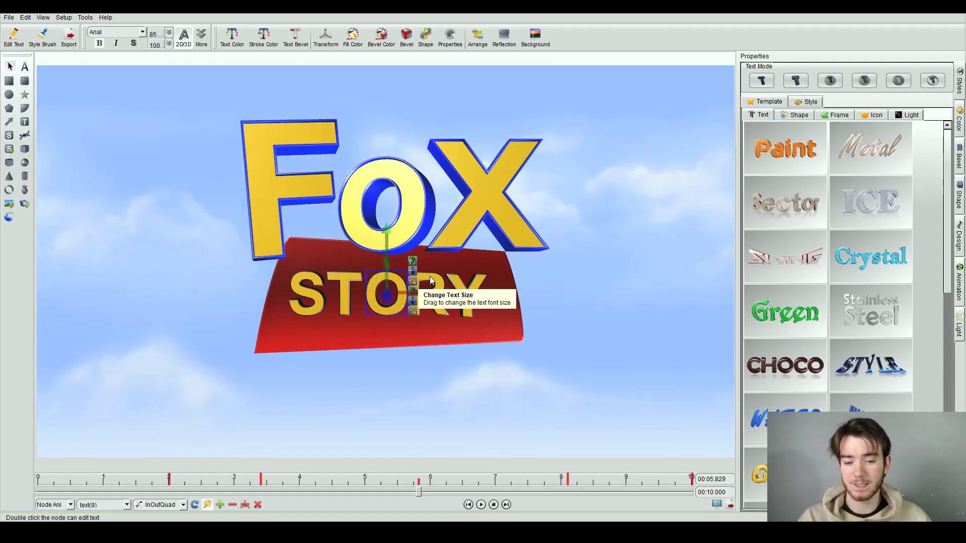
left_click(432, 295)
left_click(478, 285)
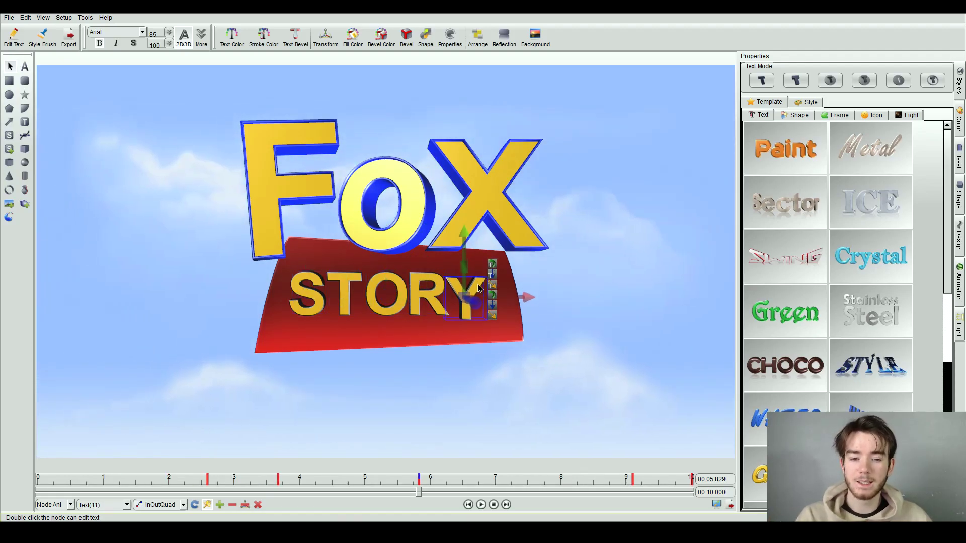
left_click_drag(479, 285, 481, 281)
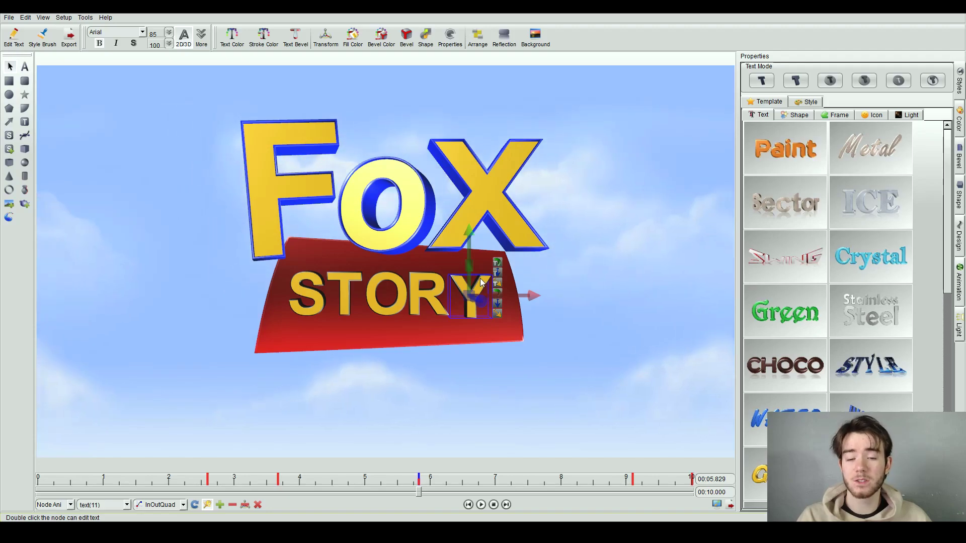
- Replace the separate letters of STORY with R, E, V, I and EWS so the word reads REVIEWS
double_click(481, 282)
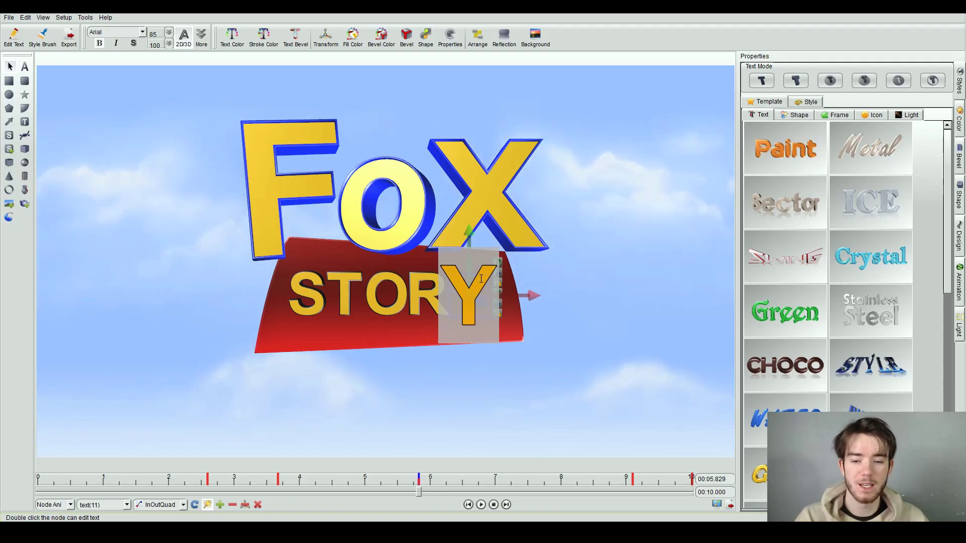
left_click(300, 180)
left_click(373, 286)
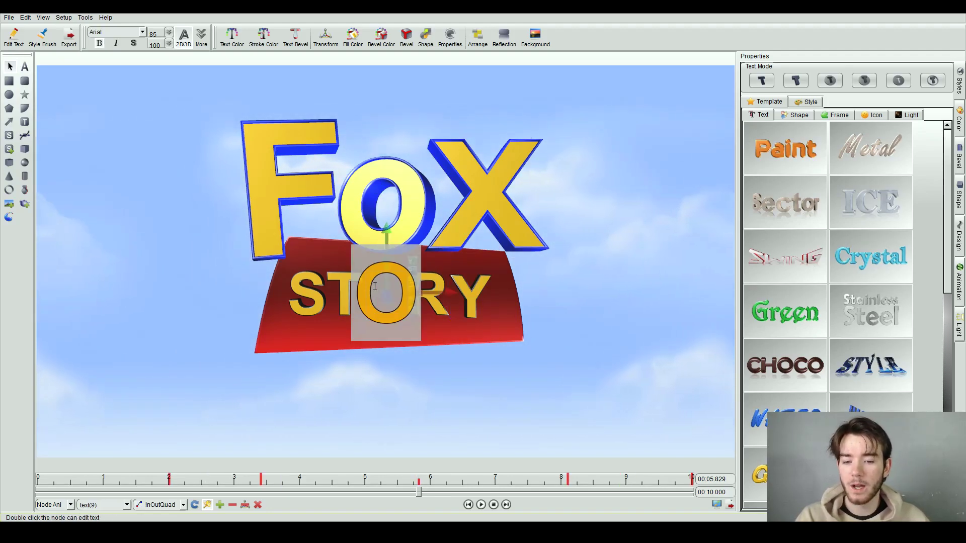
left_click(347, 283)
left_click(333, 277)
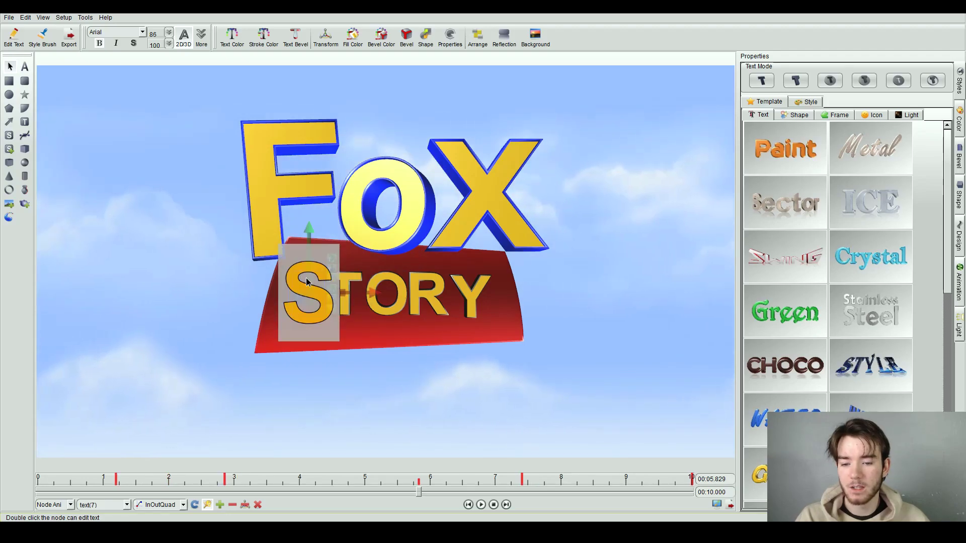
double_click(333, 278)
type("REVIEWS")
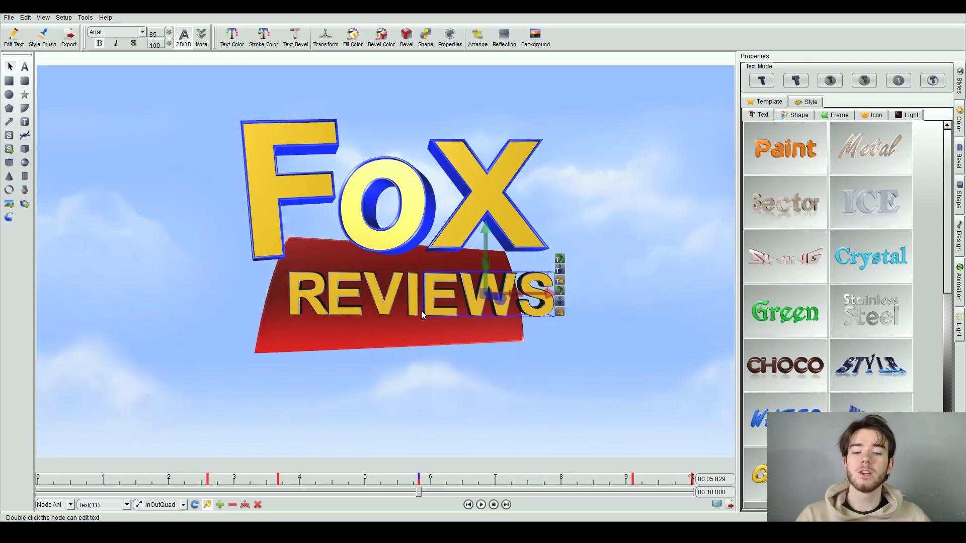
left_click(431, 333)
left_click(594, 325)
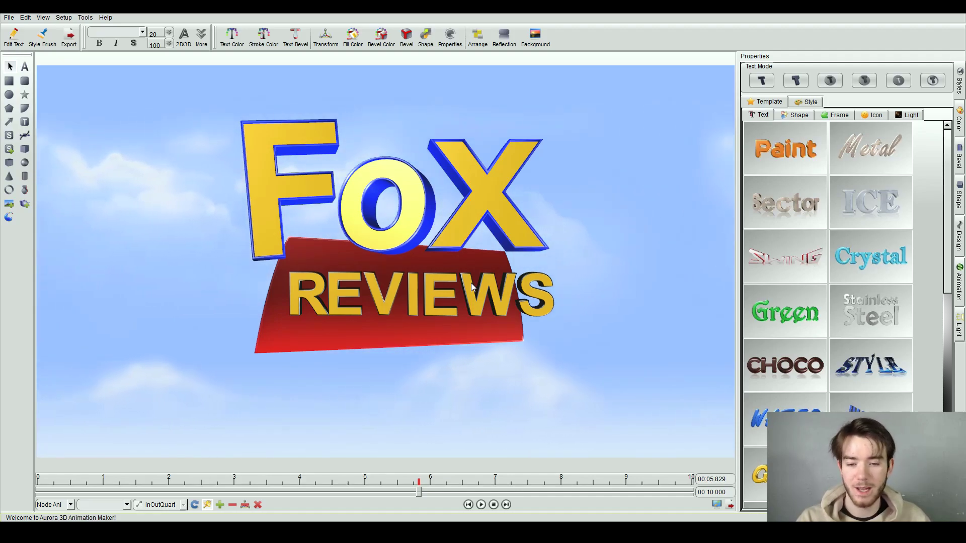
- Shift the letters of REVIEWS left one after another, evenly spaced, to centre the word over the red shape
left_click(292, 292)
left_click_drag(292, 292, 267, 292)
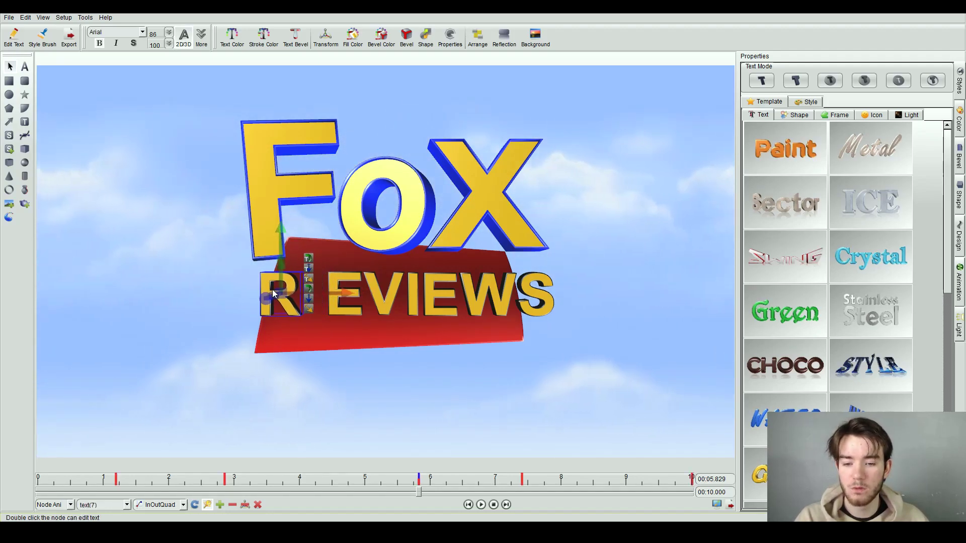
left_click(334, 306)
left_click_drag(324, 309, 313, 306)
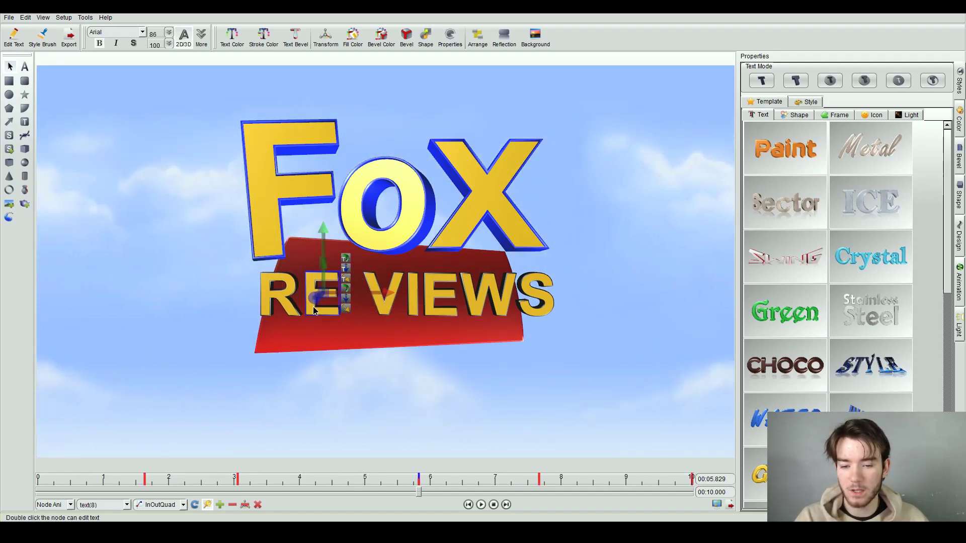
left_click(377, 308)
left_click_drag(375, 307, 368, 307)
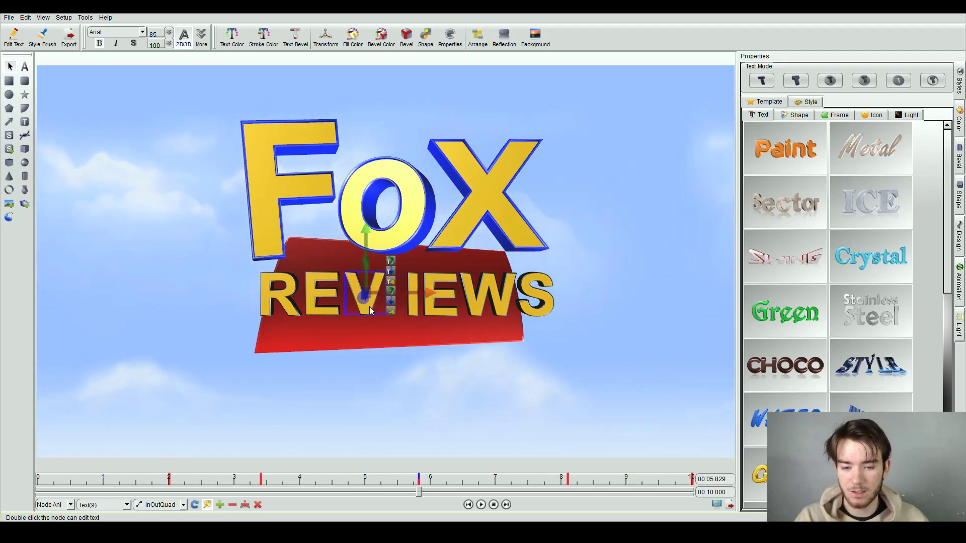
left_click(398, 309)
left_click_drag(459, 308, 442, 308)
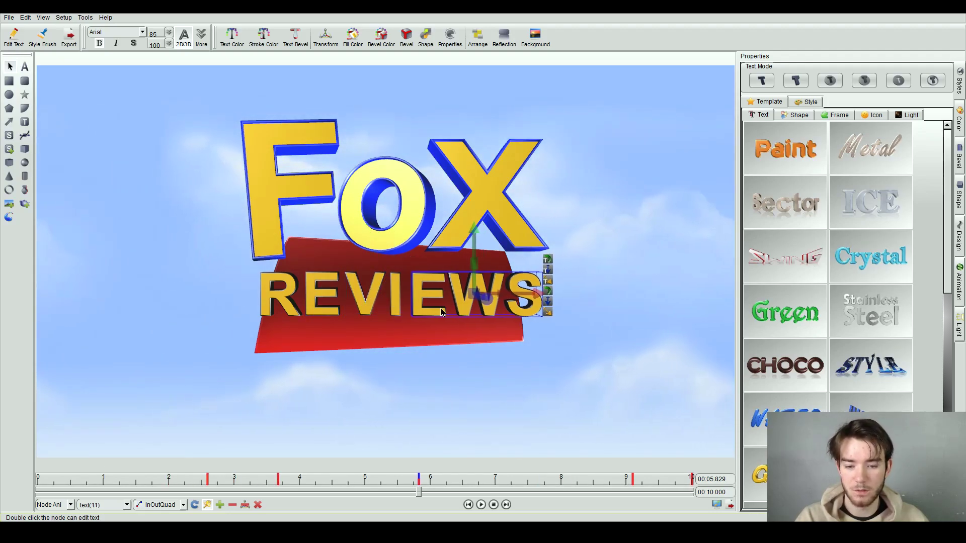
- Play the edited animation from about 1.2 seconds and pause it at about 6 seconds to check the REVIEWS text
left_click_drag(421, 491, 113, 492)
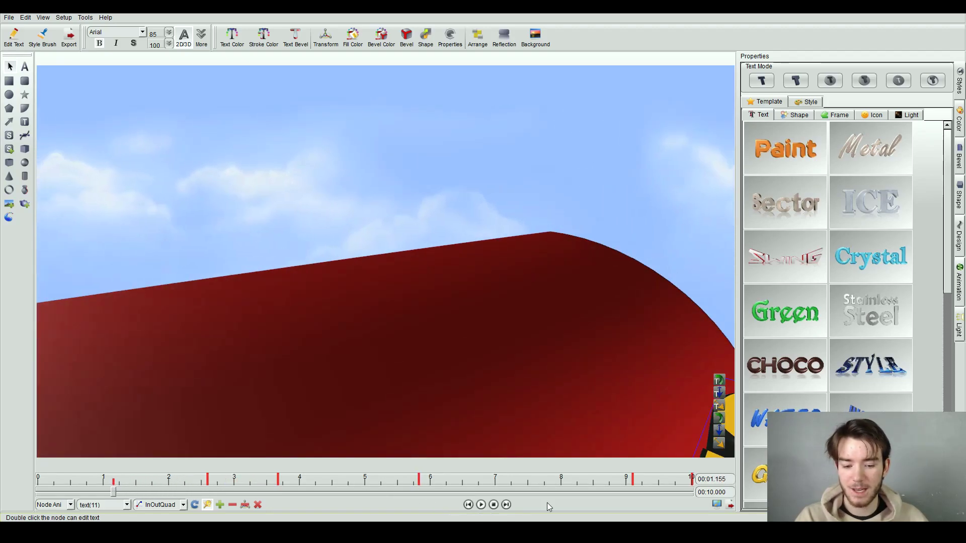
left_click(481, 504)
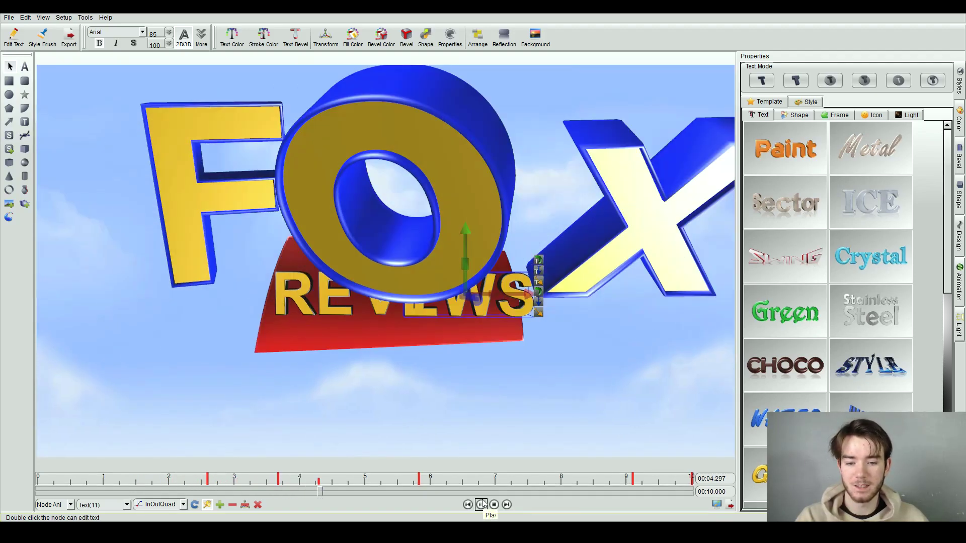
key("space")
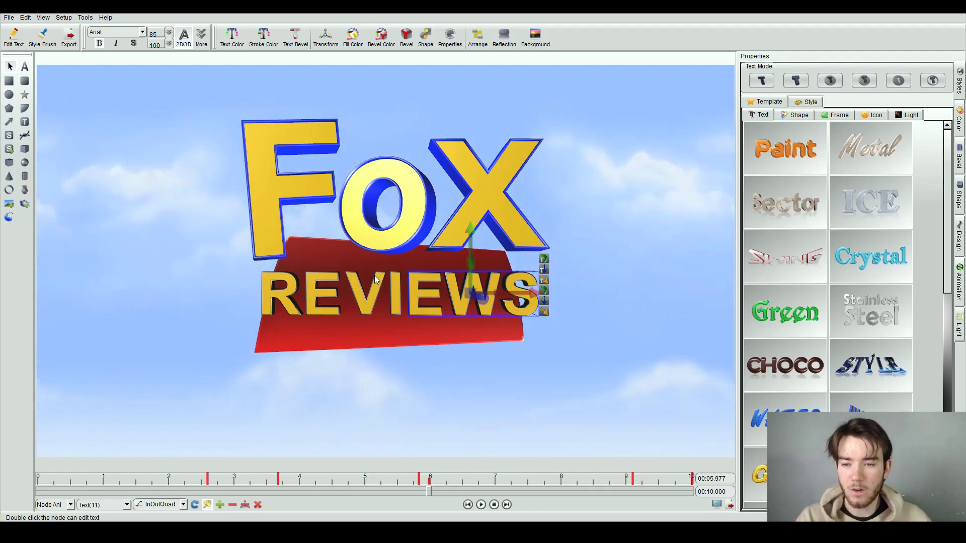
- Nudge the red background shape behind REVIEWS slightly up and right
left_click(363, 225)
left_click(325, 334)
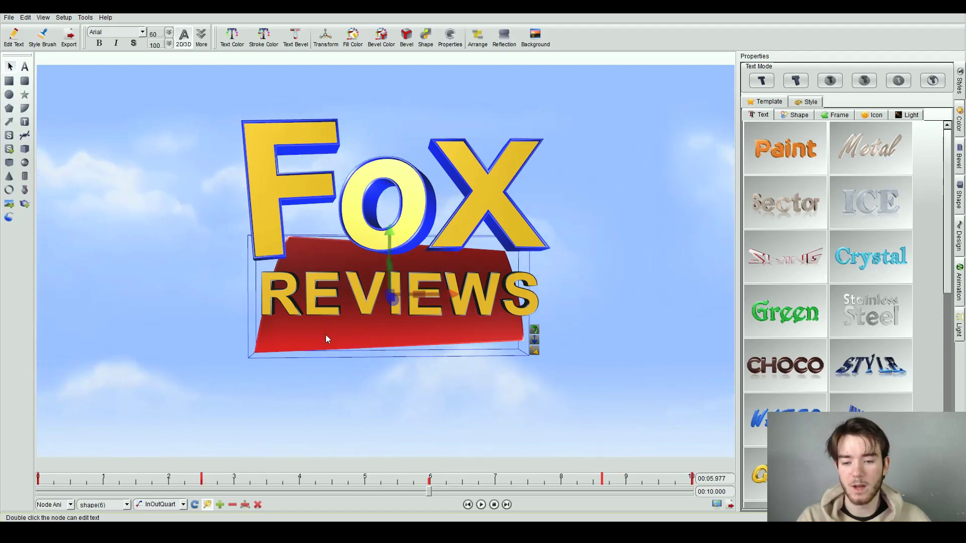
mouse_move(336, 340)
left_mouse_down()
mouse_move(307, 380)
mouse_move(309, 418)
mouse_move(333, 340)
left_mouse_up()
left_click(168, 225)
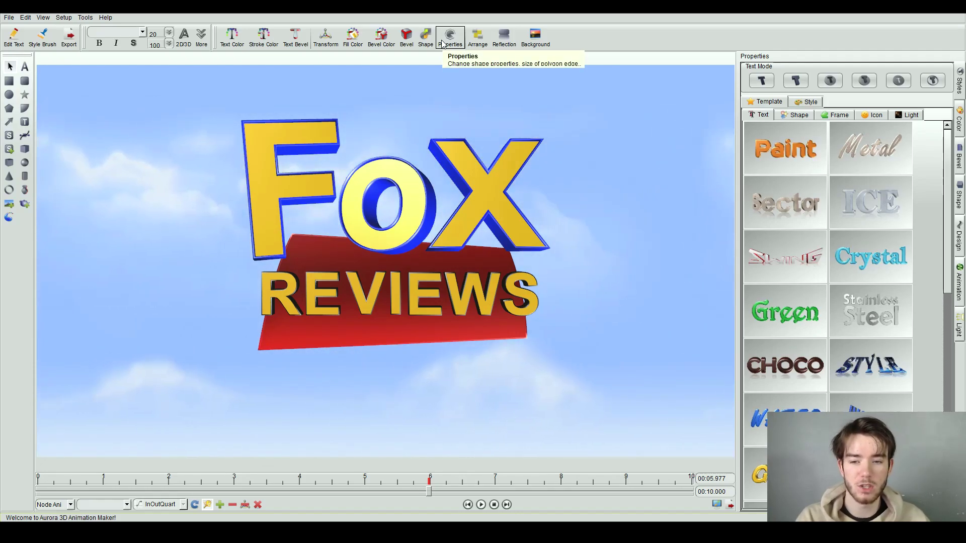
- Change the text colour of the letter R in REVIEWS to red (R 255, G 8, B 0)
left_click(268, 282)
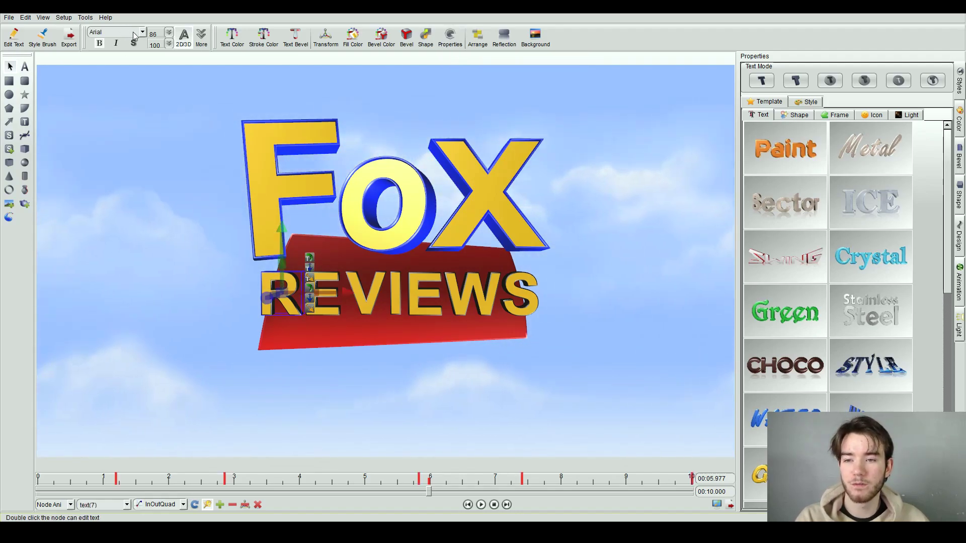
double_click(272, 281)
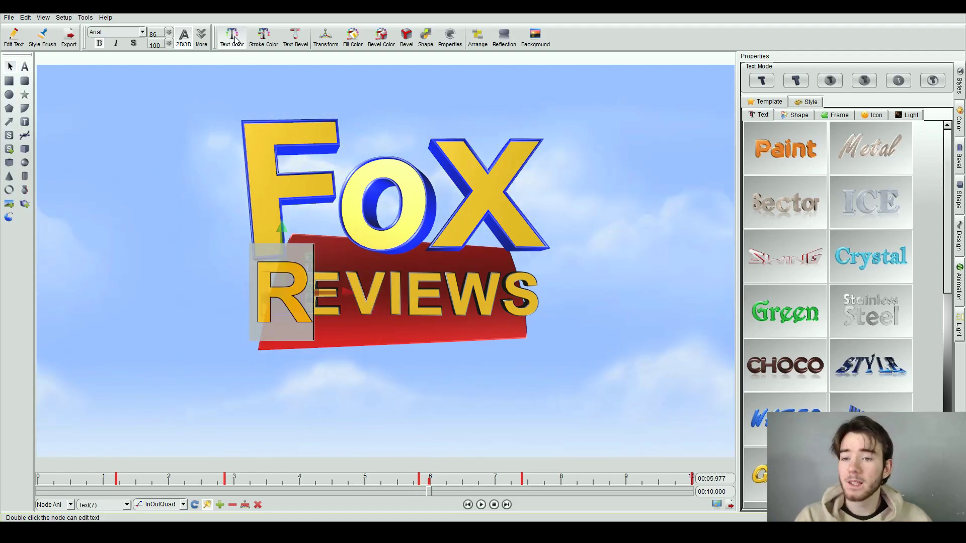
left_click(232, 36)
left_click(270, 72)
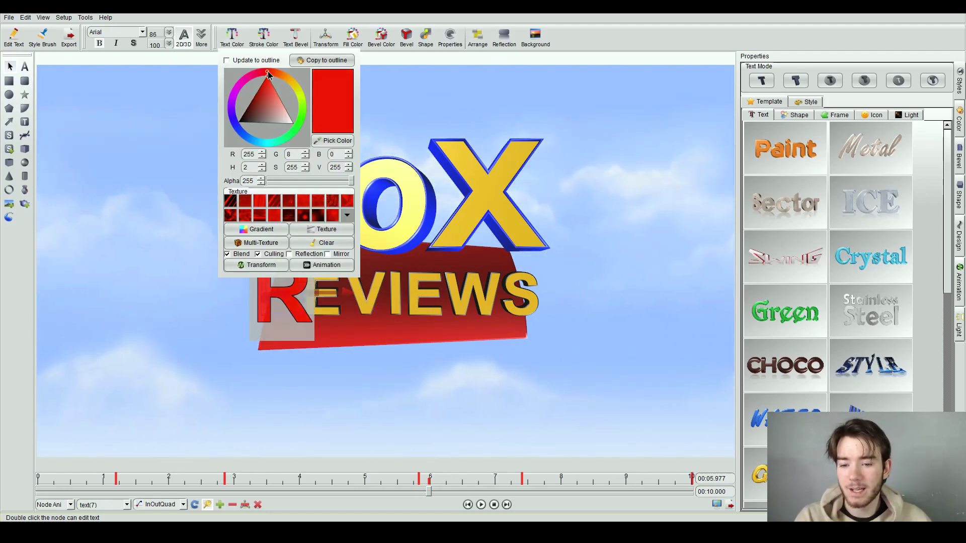
left_click(388, 89)
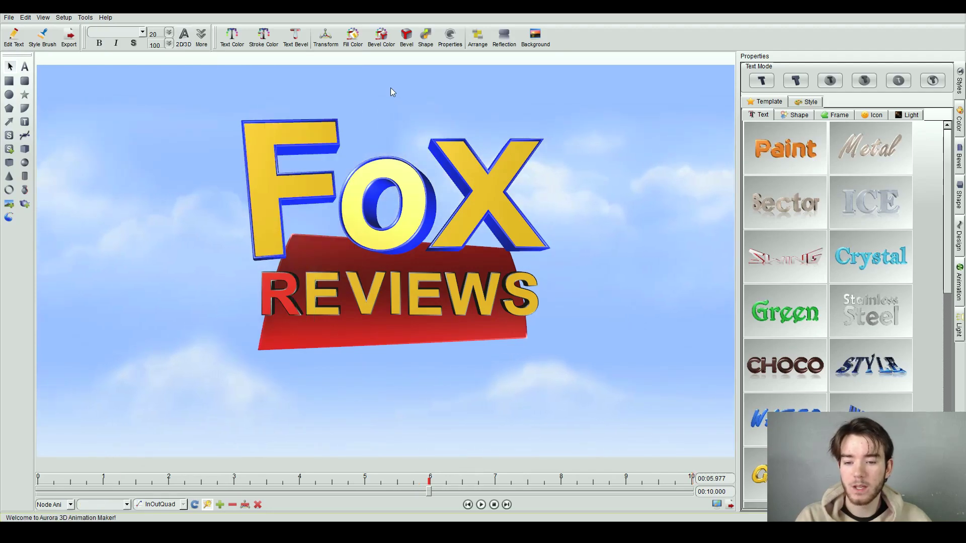
- Change the text colour of the first E in REVIEWS to blue (R 0, G 42, B 255)
left_click(301, 287)
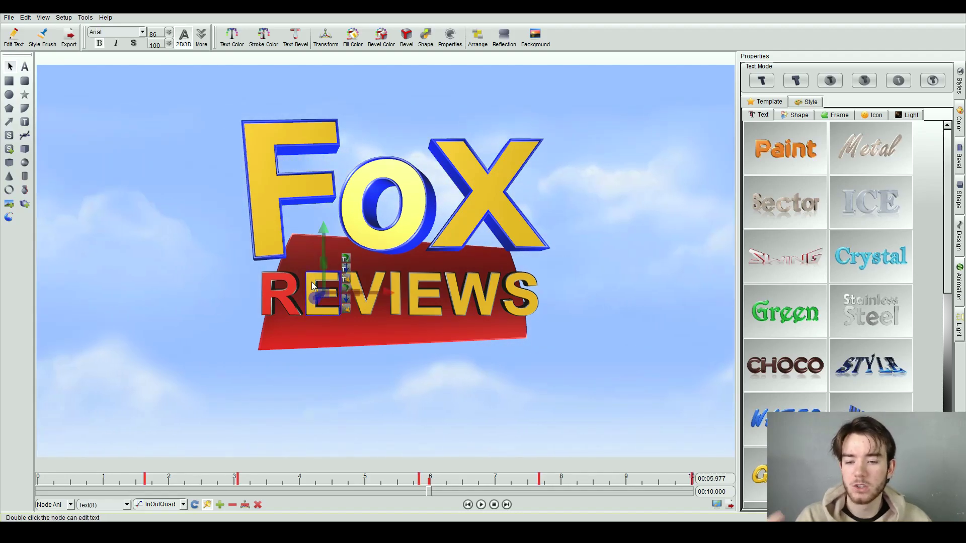
left_click(232, 36)
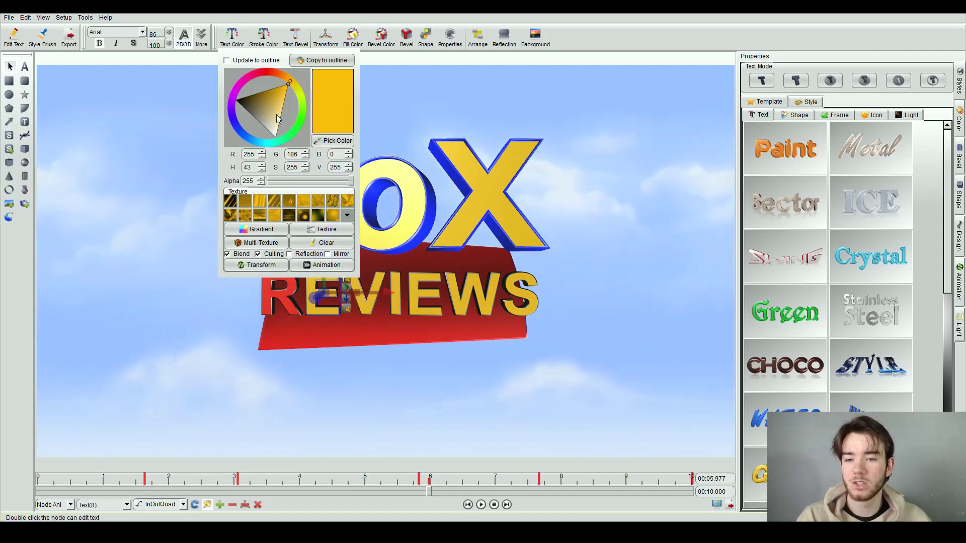
left_click(240, 134)
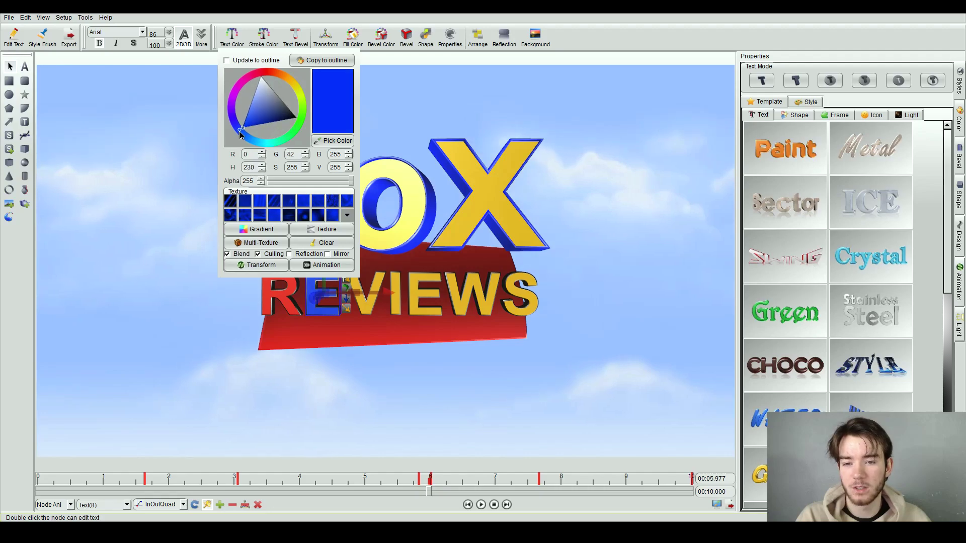
left_click(377, 105)
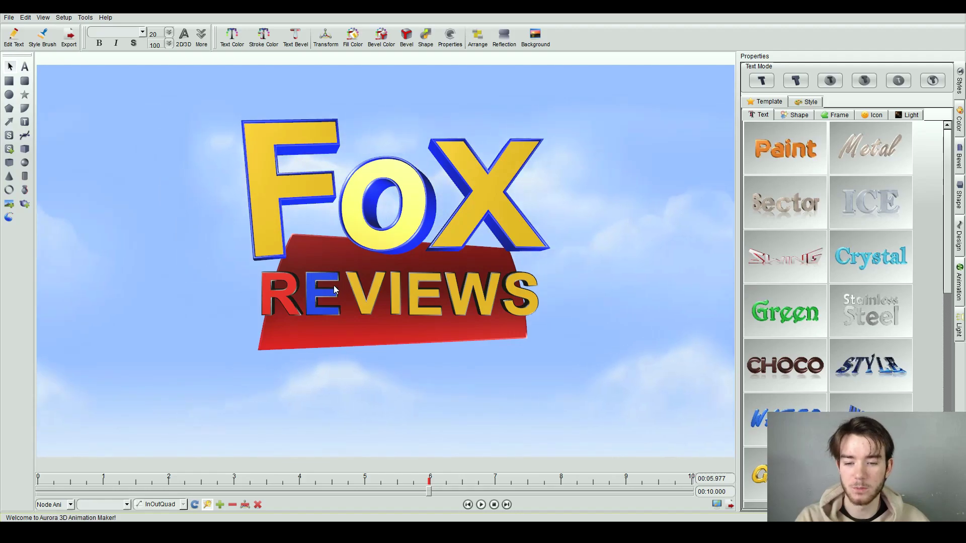
- Change the stroke colour of the letter V in REVIEWS
left_click(362, 289)
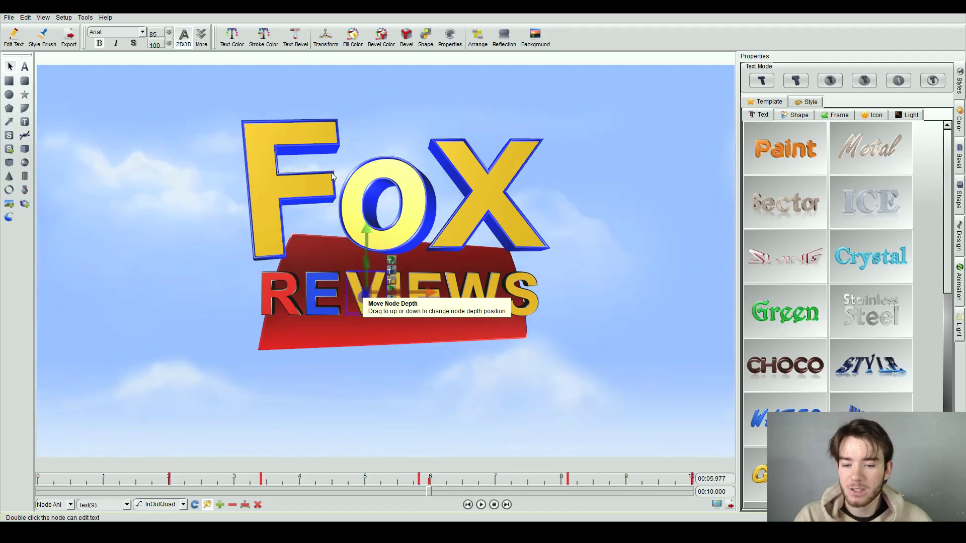
left_click(272, 41)
mouse_move(279, 82)
left_mouse_down()
mouse_move(302, 108)
mouse_move(285, 119)
left_mouse_up()
left_click(484, 113)
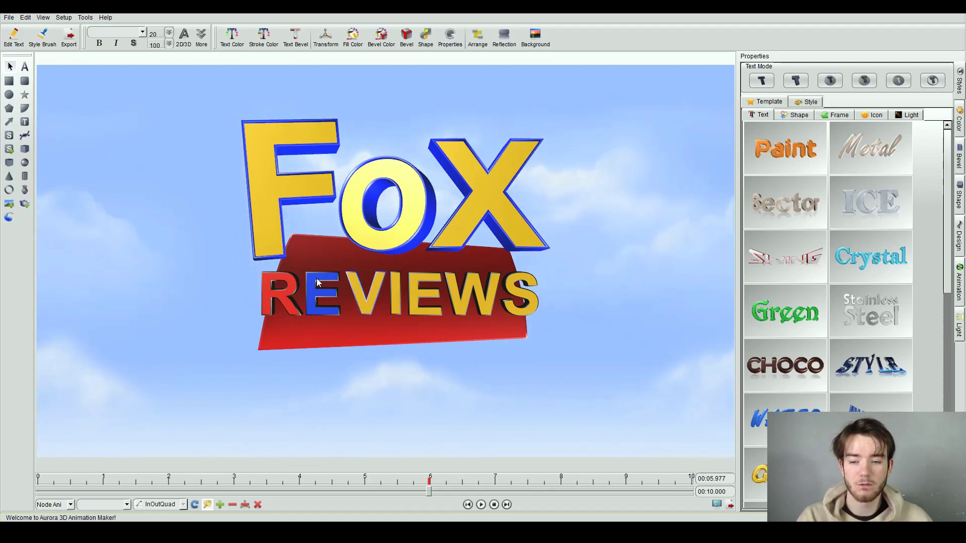
left_click(301, 276)
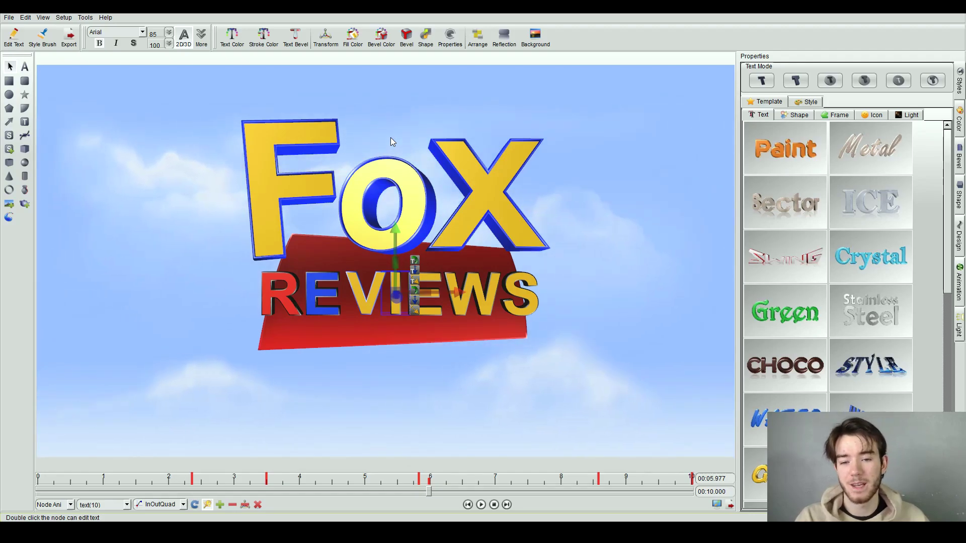
left_click(390, 137)
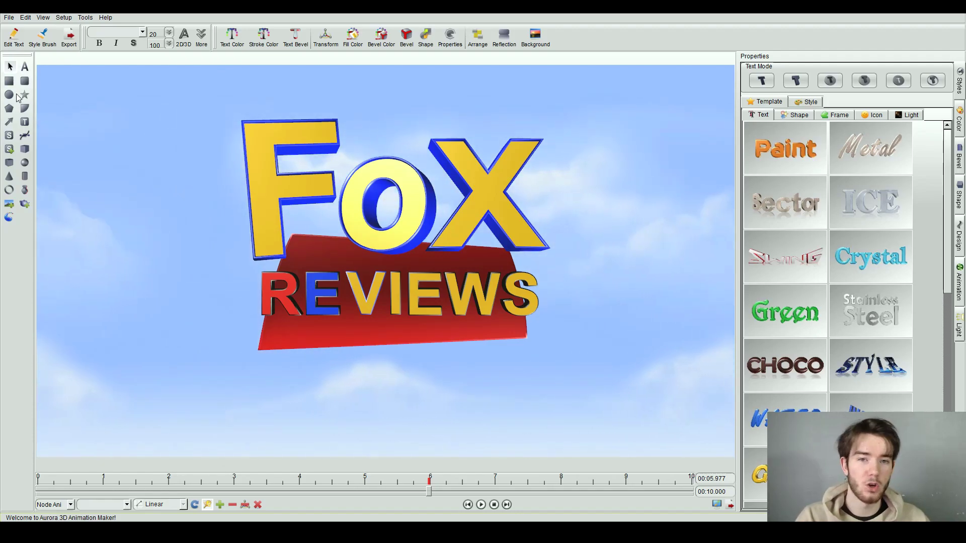
- Draw a small rectangle in the sky beside FOX, a little lower than the title, and give it a blue fill
left_click(11, 82)
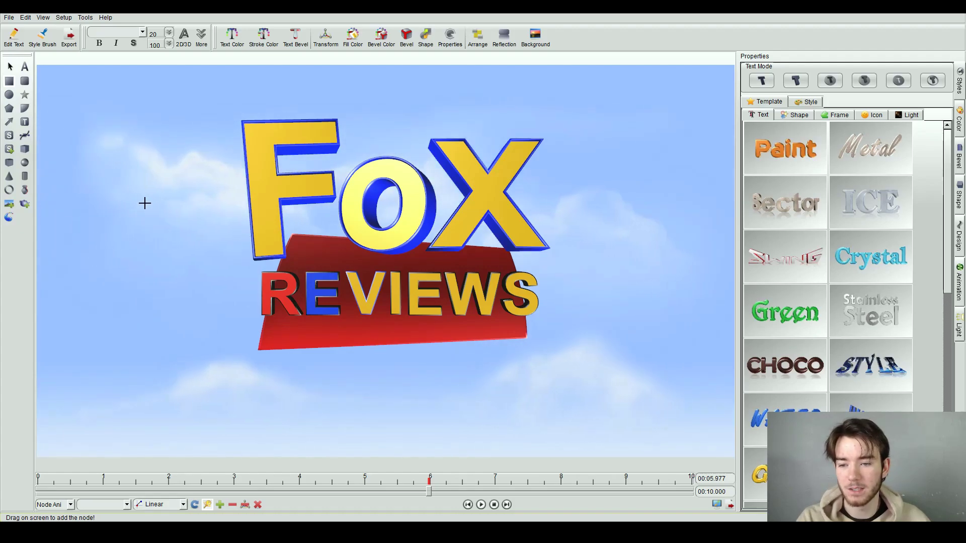
left_click_drag(102, 170, 200, 253)
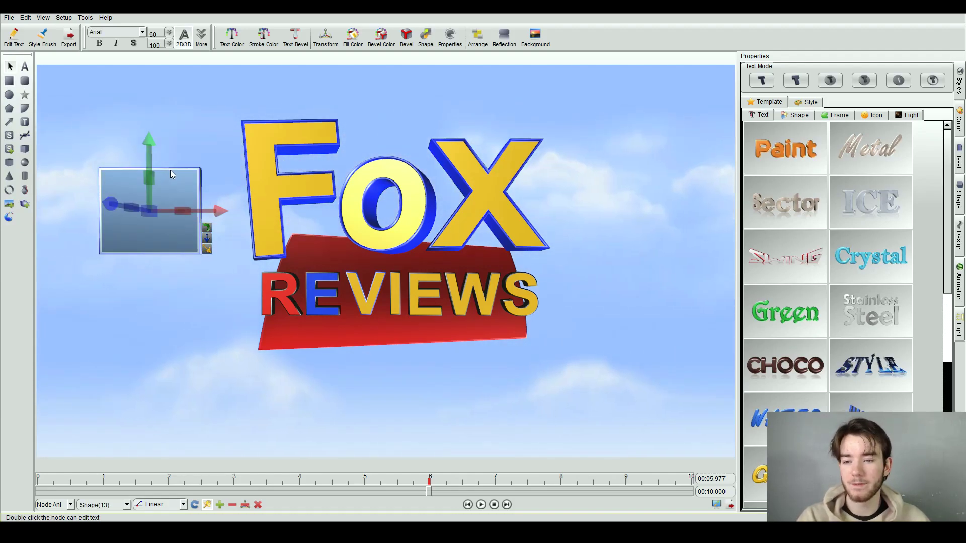
left_click_drag(178, 189, 234, 278)
left_click_drag(339, 203, 181, 256)
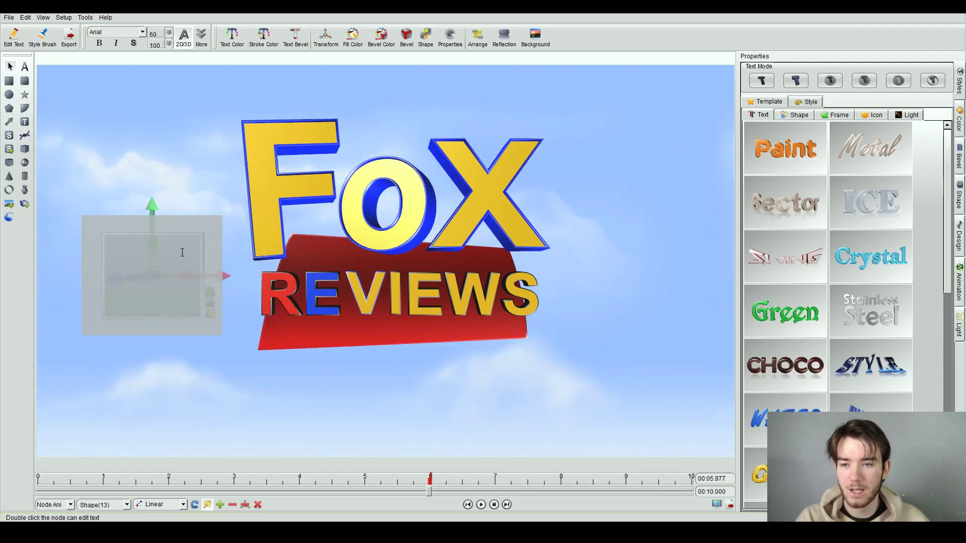
left_click(192, 166)
left_click(190, 258)
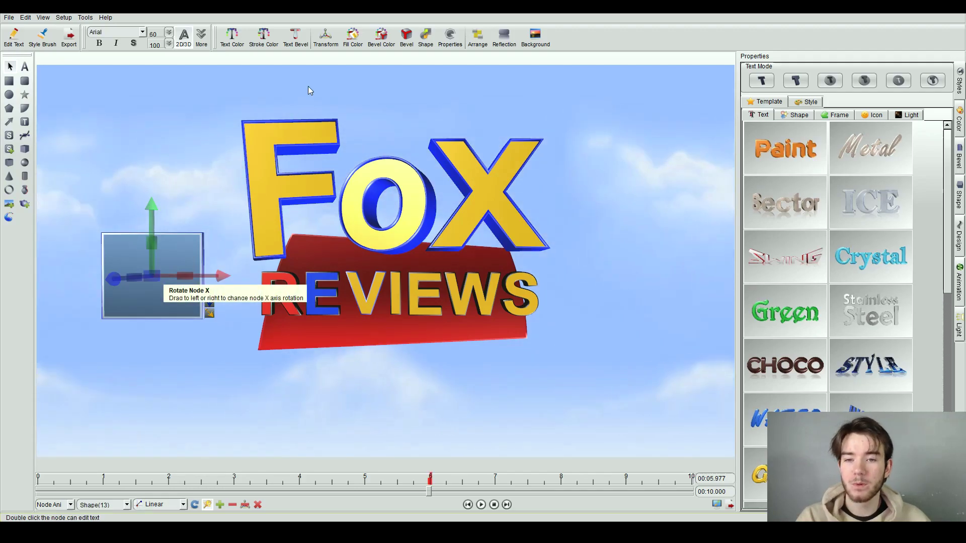
left_click(353, 36)
left_click_drag(375, 132, 370, 136)
- Try the circle, rounded rectangle, star and pentagon shape types on the blue rectangle
left_click(424, 36)
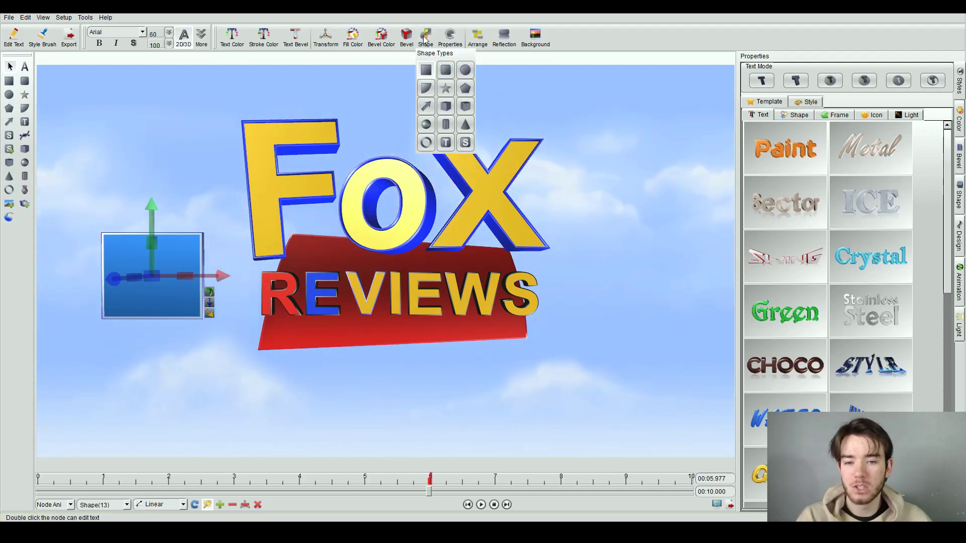
left_click(465, 71)
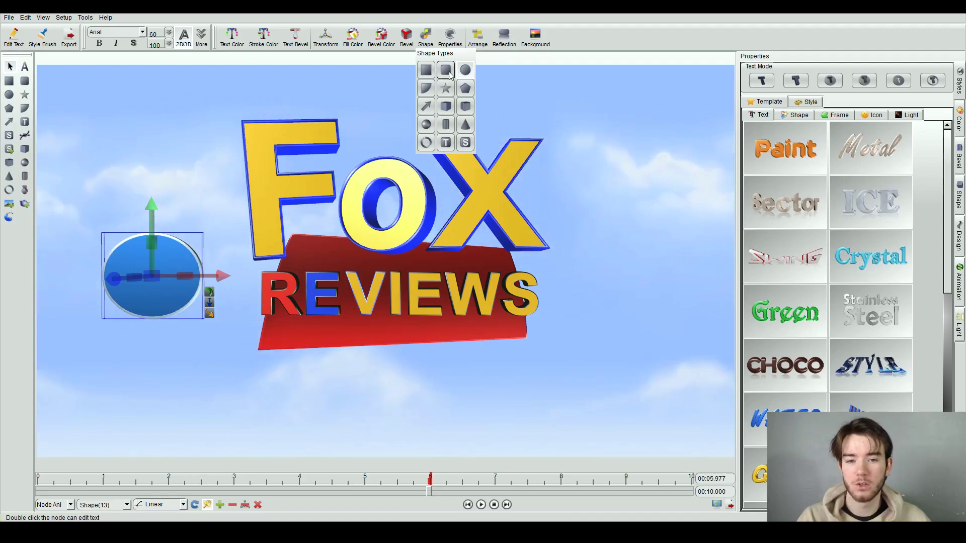
left_click(446, 70)
left_click(446, 89)
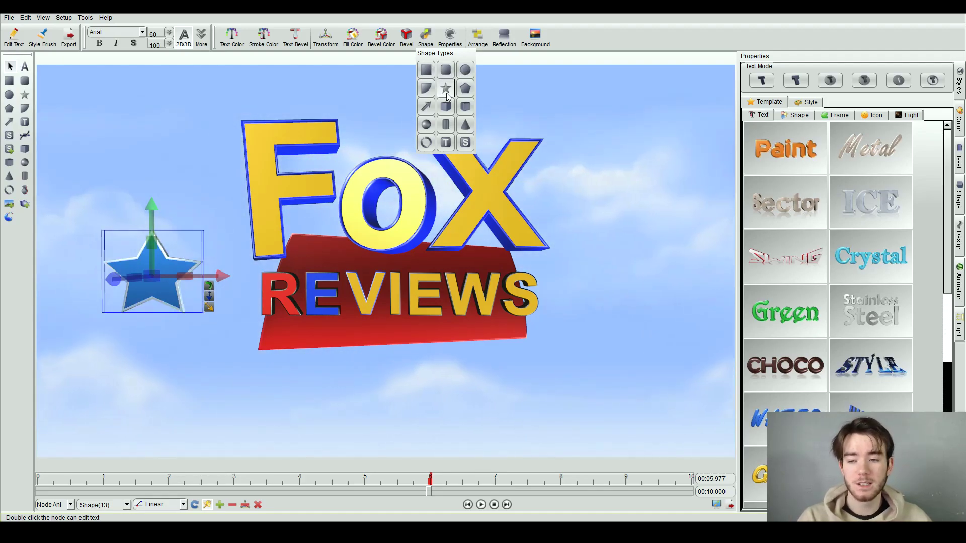
left_click(465, 89)
left_click(393, 62)
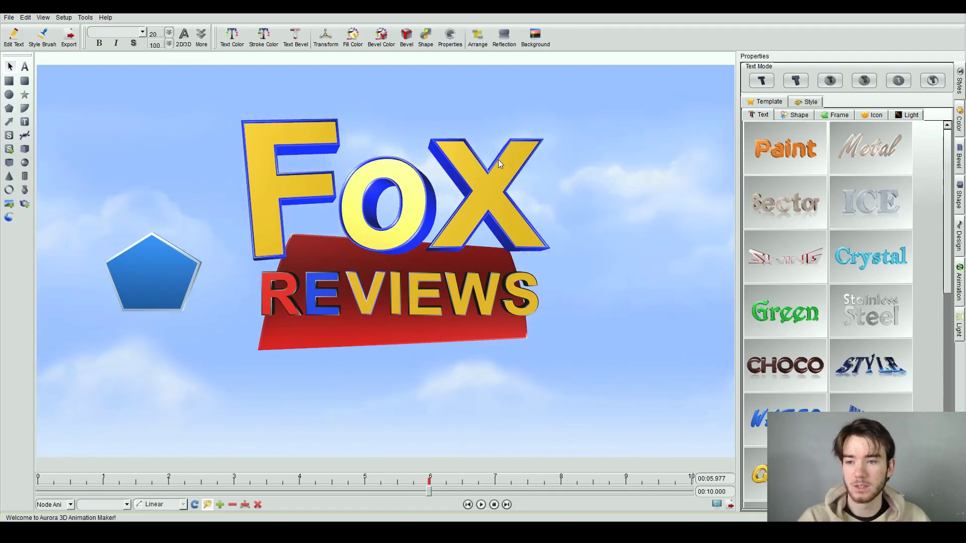
- Change the blue pentagon to a star and place it behind the R of REVIEWS
left_click(152, 274)
left_click(426, 36)
left_click(445, 86)
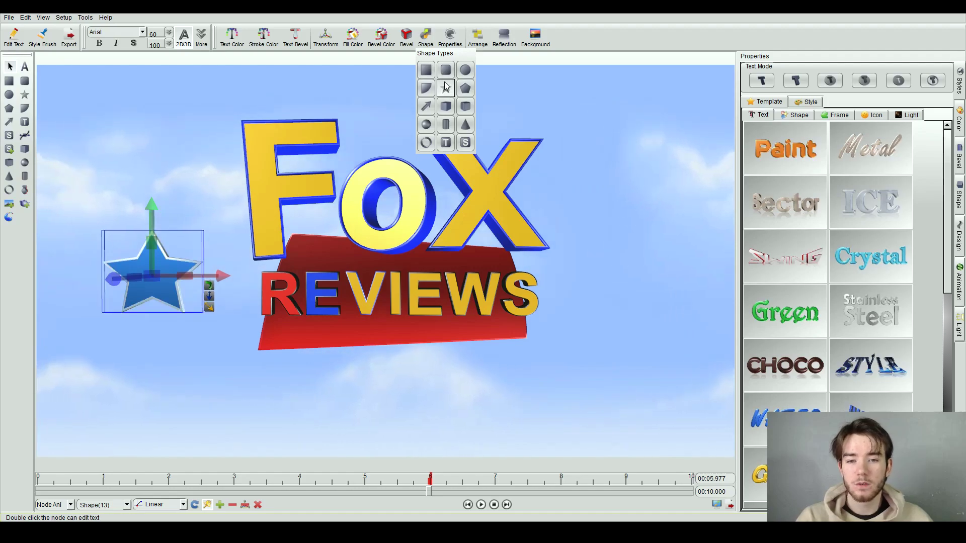
left_click(99, 138)
left_click_drag(150, 268, 279, 287)
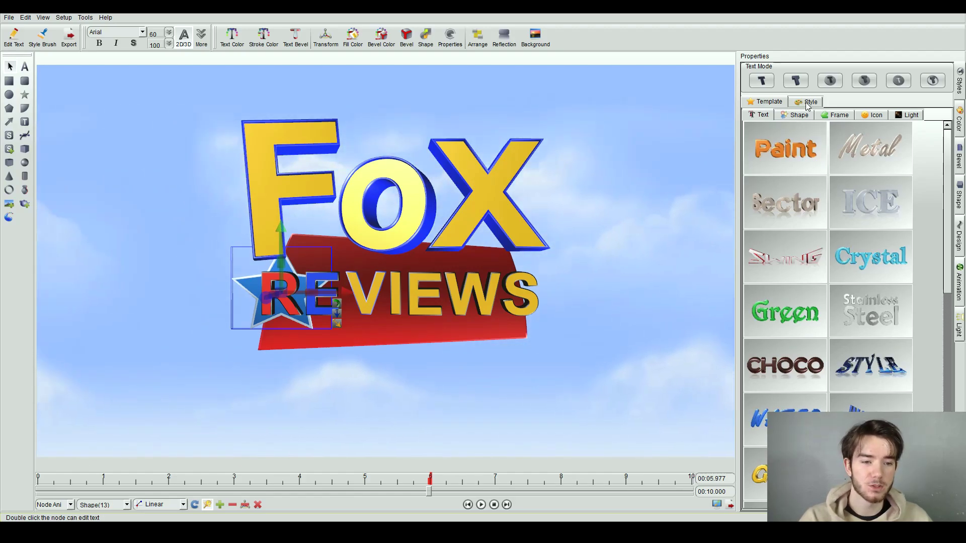
- Try the Paint text template in place of the star, shifted down over REVIEWS, and delete it from the scene
double_click(791, 151)
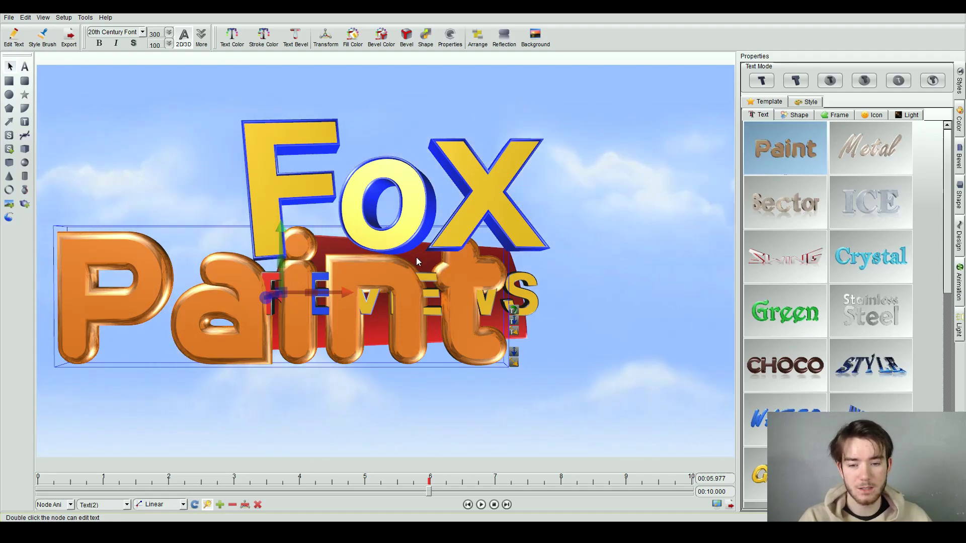
mouse_move(258, 283)
left_mouse_down()
mouse_move(303, 266)
mouse_move(332, 322)
mouse_move(346, 288)
mouse_move(341, 338)
left_mouse_up()
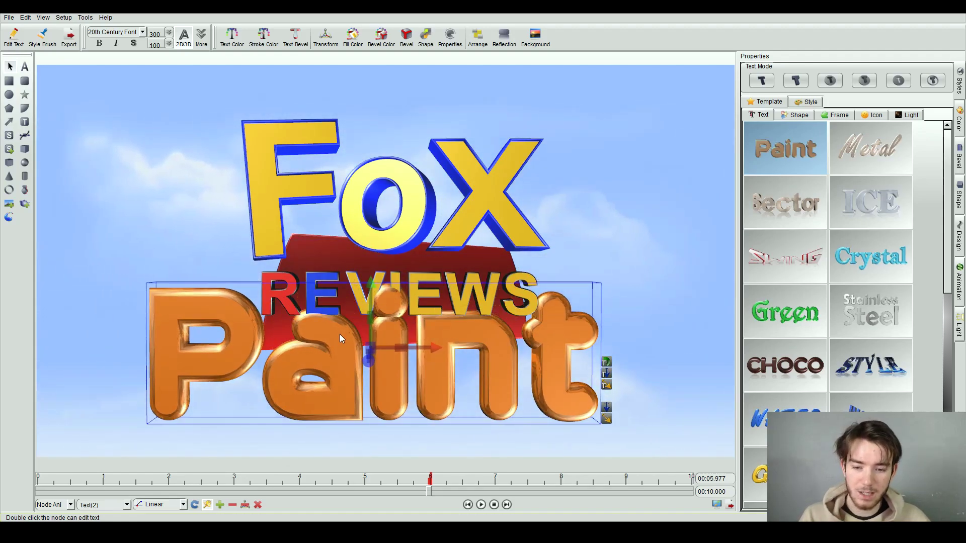
key("Delete")
key("ctrl+z")
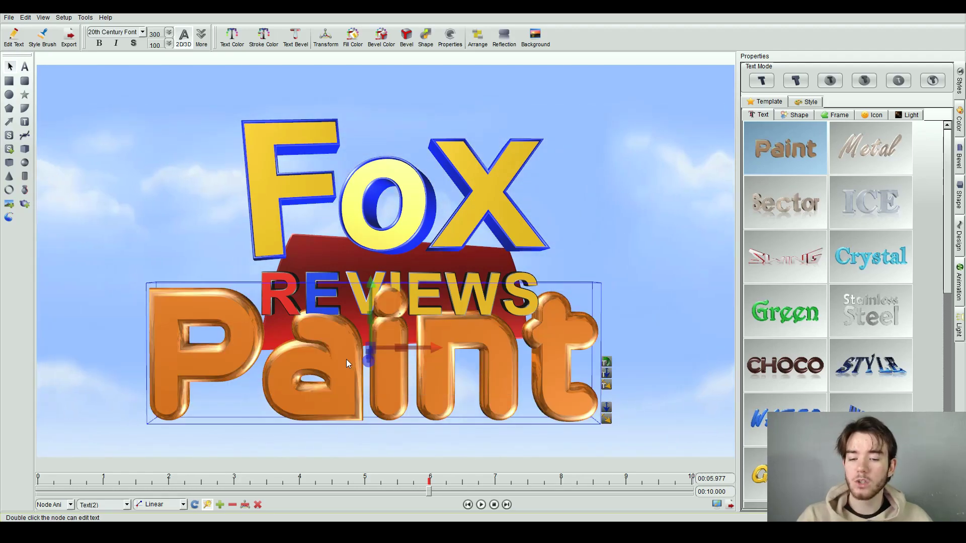
right_click(346, 359)
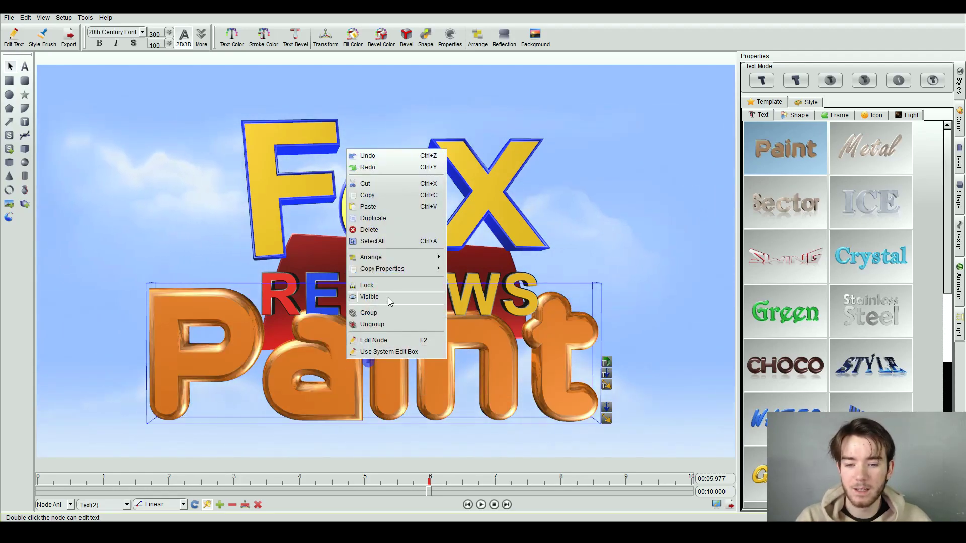
left_click(382, 232)
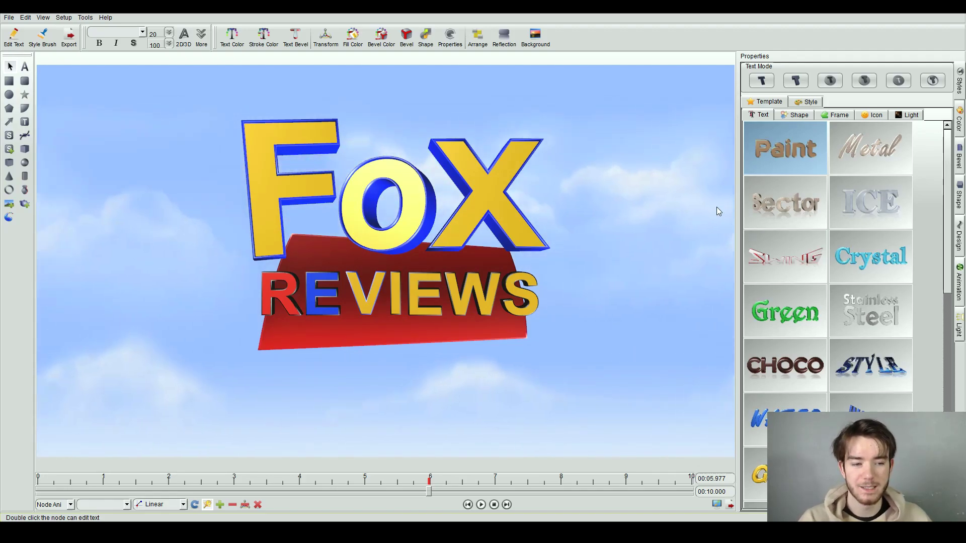
- Try the ICE text template below the title with its text changed to REVIEWS, and delete it
left_click(885, 202)
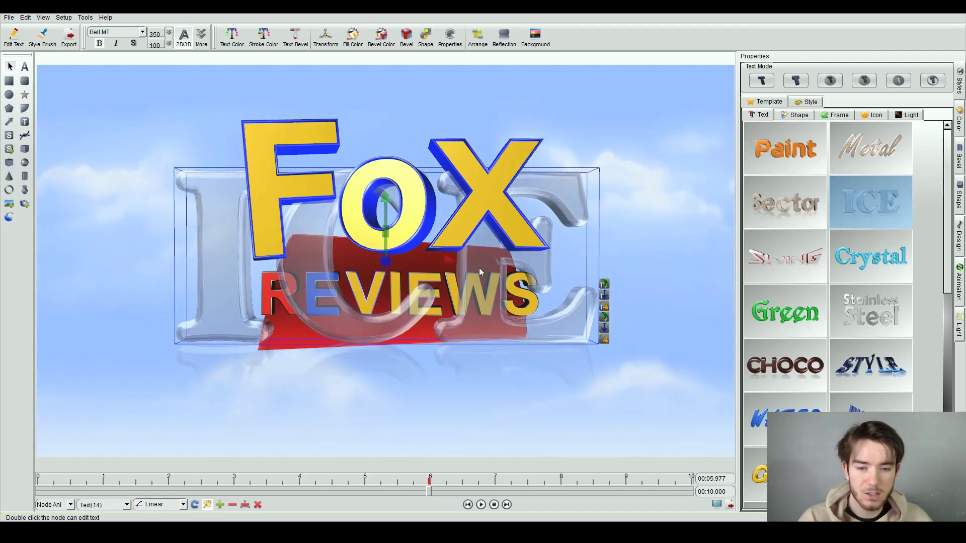
left_click_drag(541, 188, 562, 276)
left_click(440, 301)
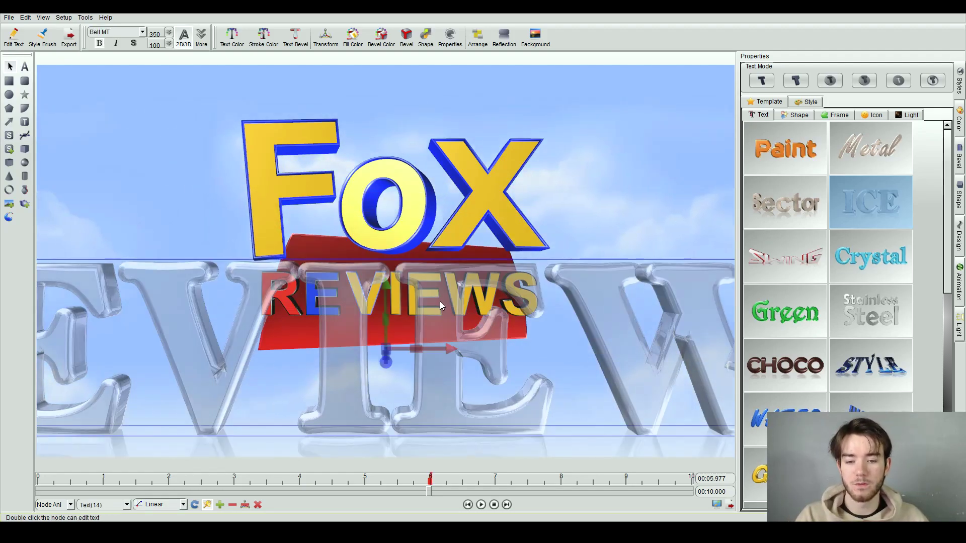
key("Delete")
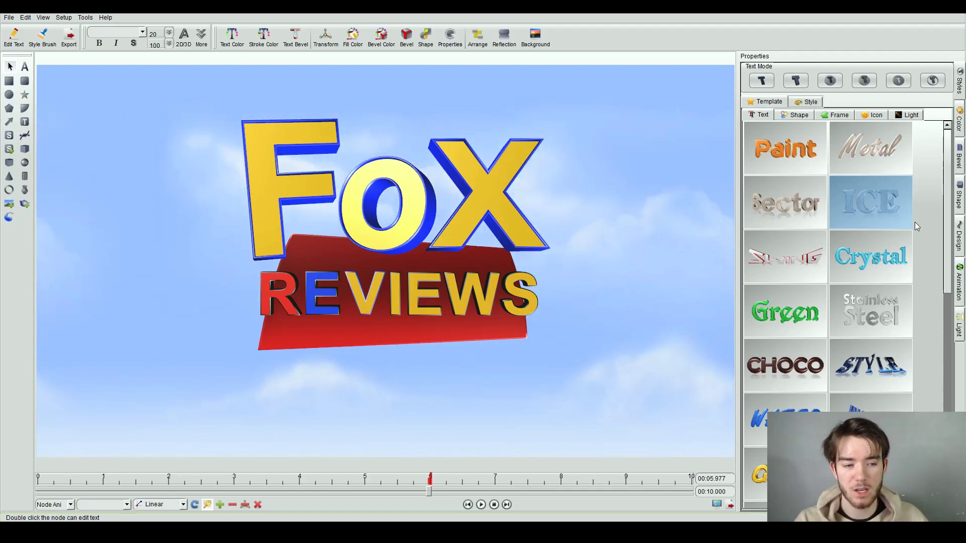
scroll(906, 234, "down", 5)
scroll(903, 237, "down", 2)
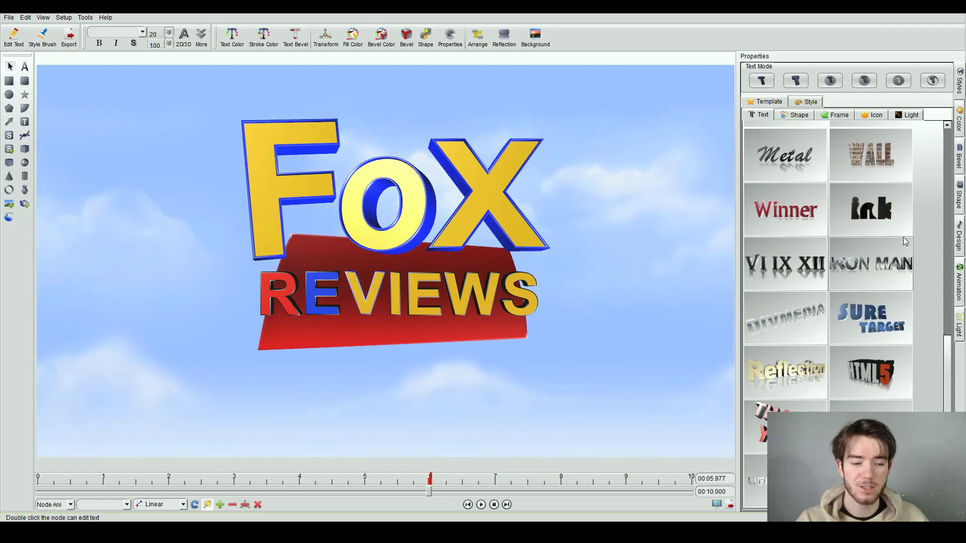
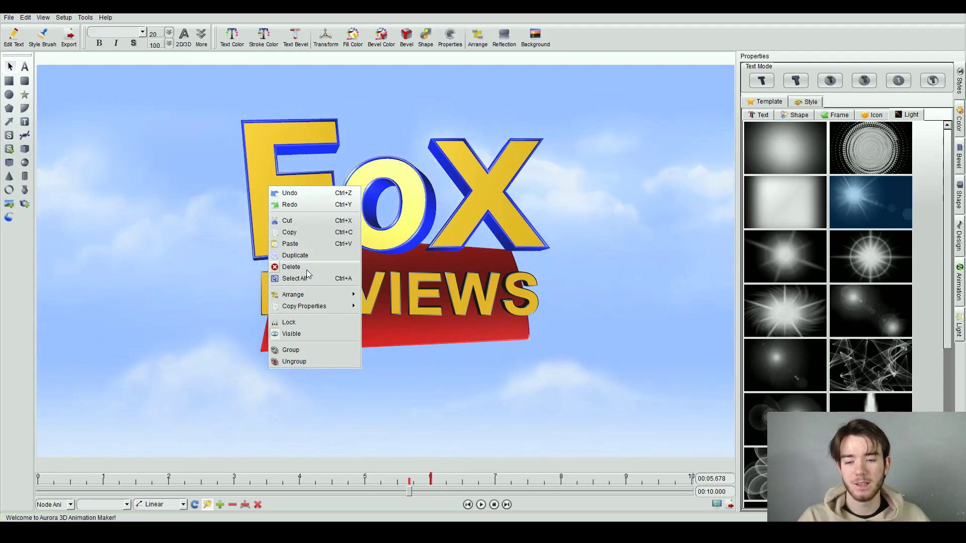
mouse_move(315, 296)
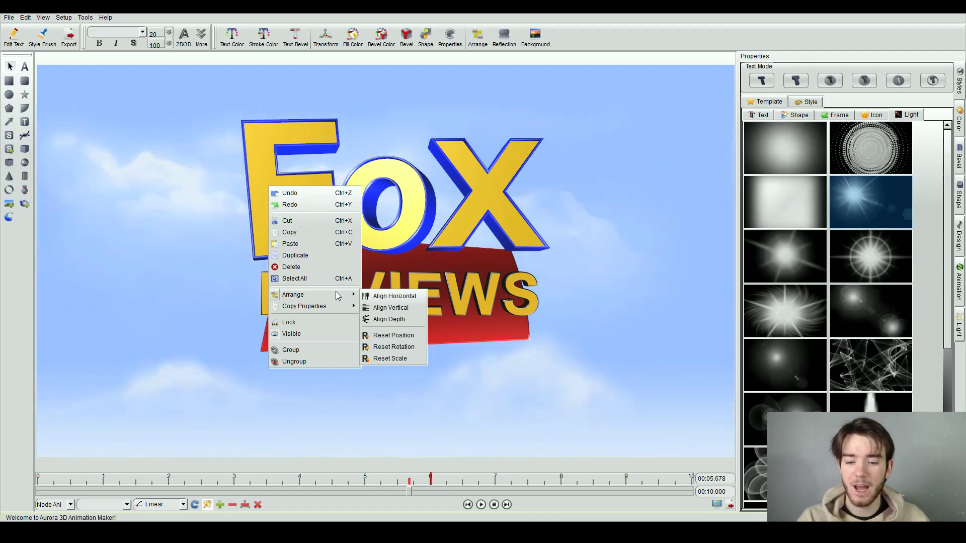
left_click(448, 351)
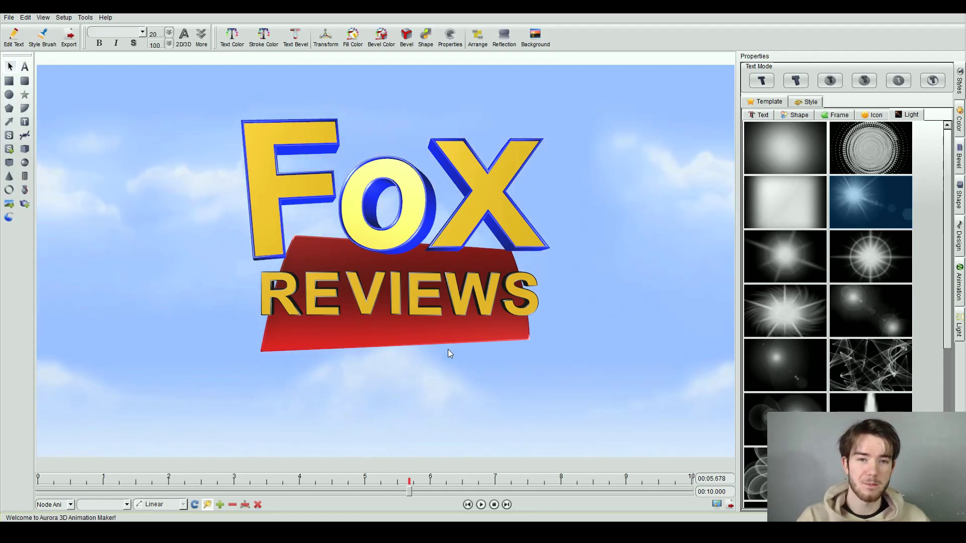
- Add the green ON button from the shape templates and move it to the right side of the title
left_click(873, 115)
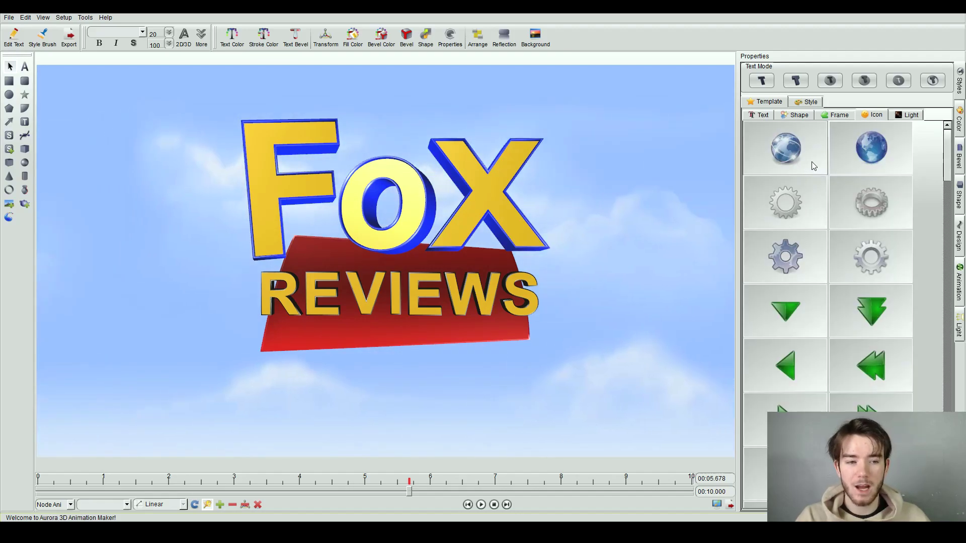
left_click(836, 115)
left_click(798, 116)
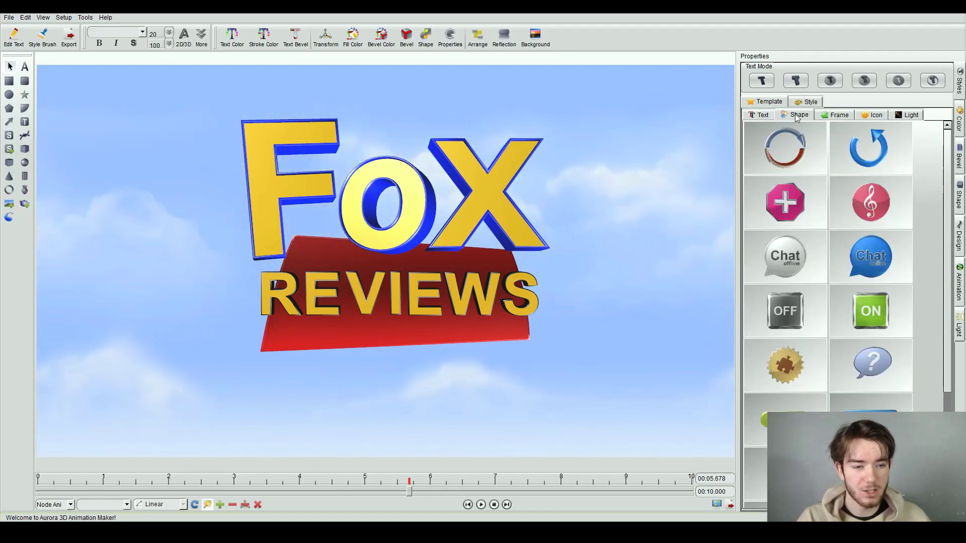
left_click(876, 313)
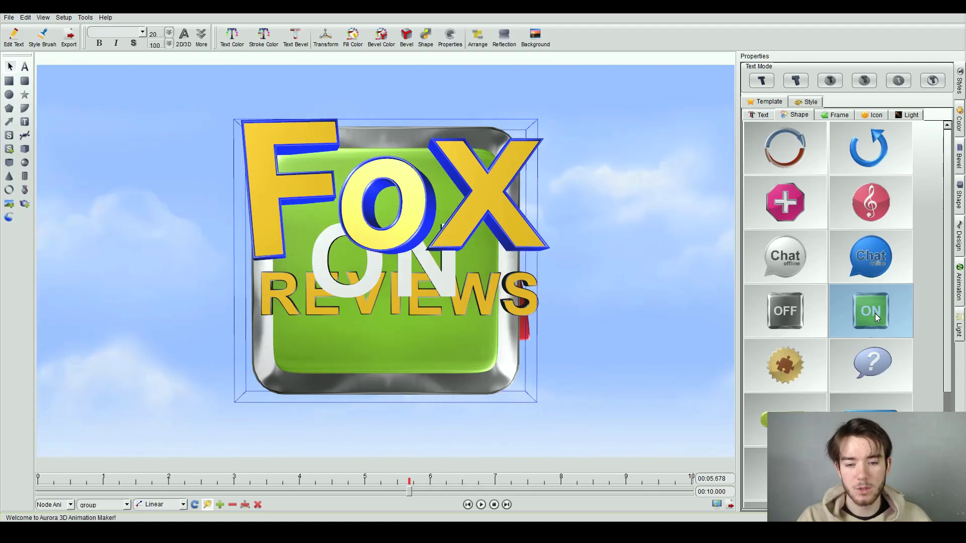
left_click_drag(424, 348, 596, 356)
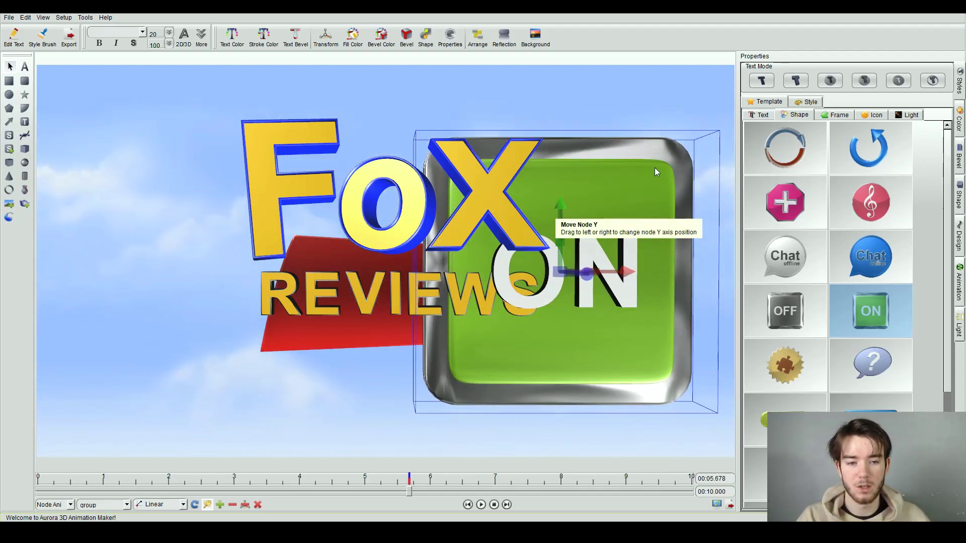
left_click_drag(654, 168, 665, 195)
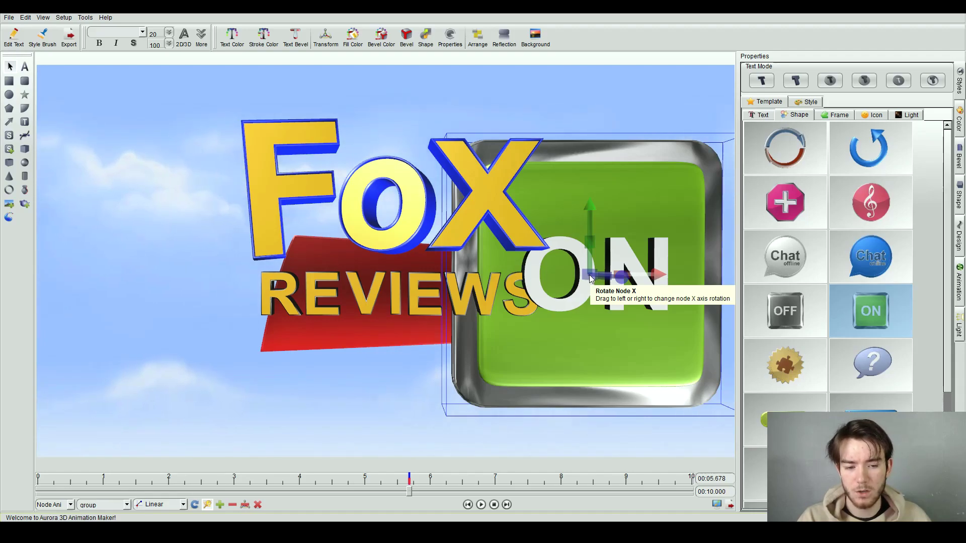
- Tilt the ON button, set it further back behind the X, and shift it right beside REVIEWS
left_click_drag(588, 276, 441, 319)
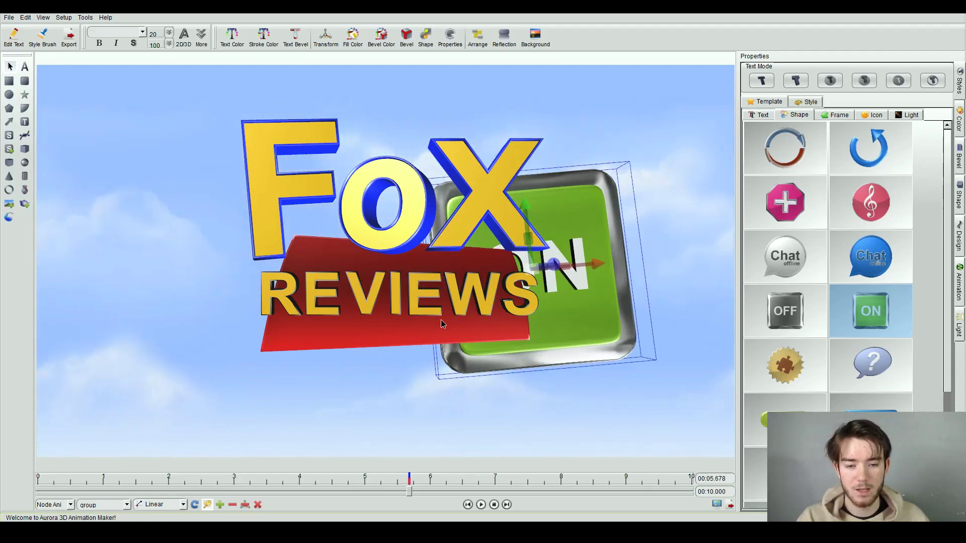
left_click_drag(590, 300, 666, 289)
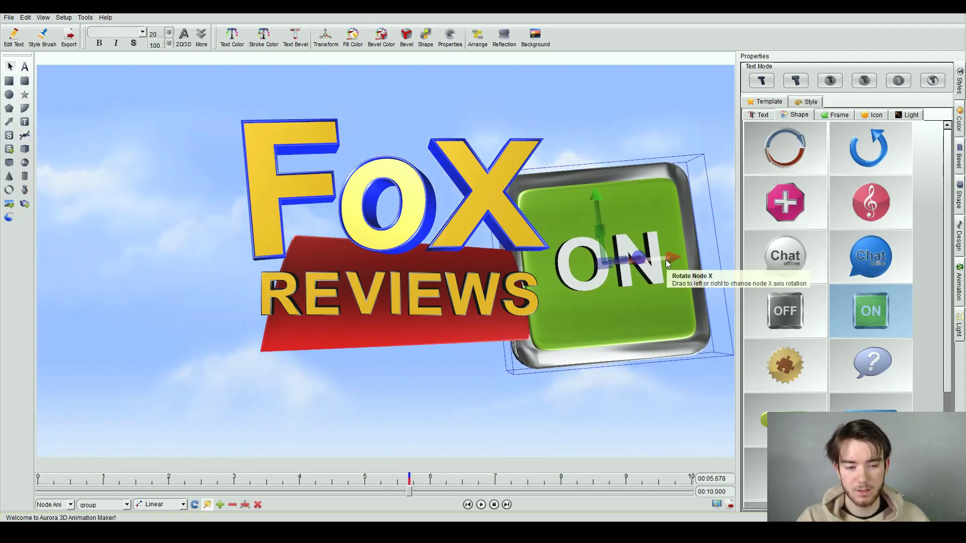
left_click(617, 418)
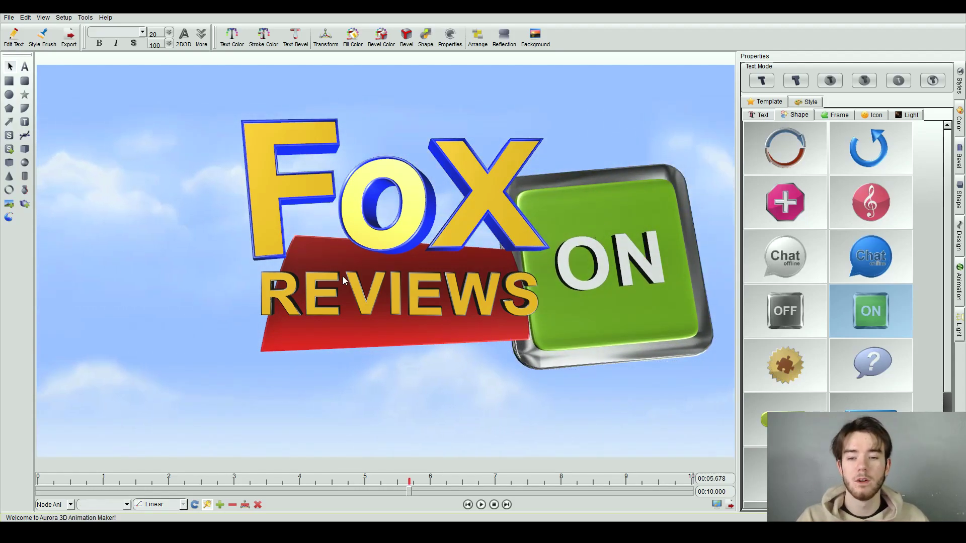